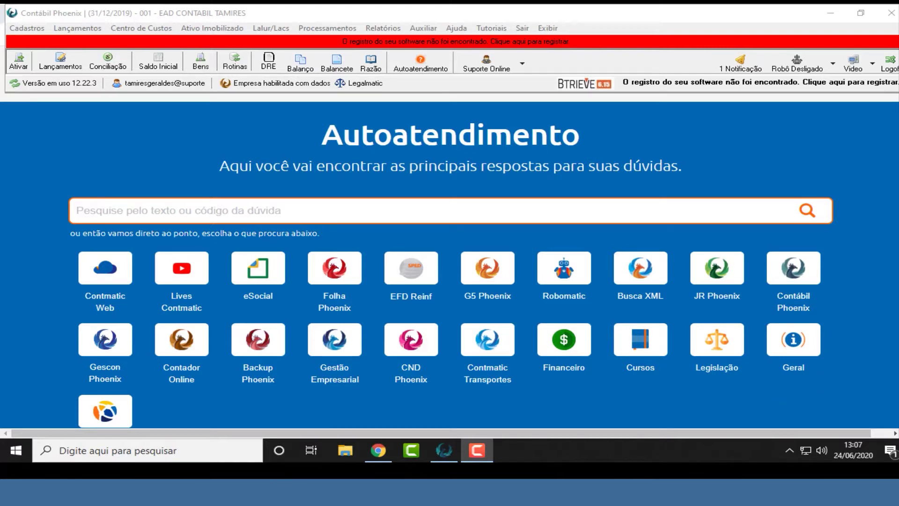
Check the Contabilidade settings in company 001's registration, such as the tax regime and accounting closing period, and close the record
click(27, 28)
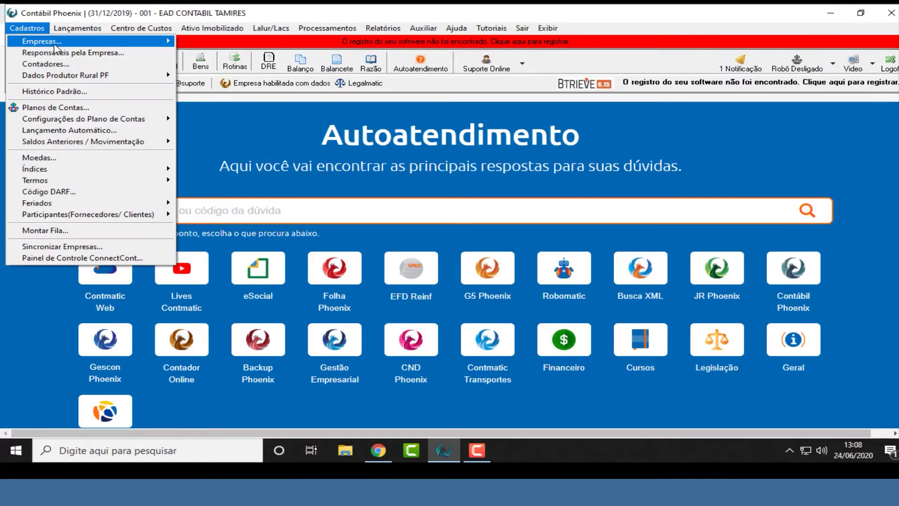
mouse_move(85, 52)
click(211, 40)
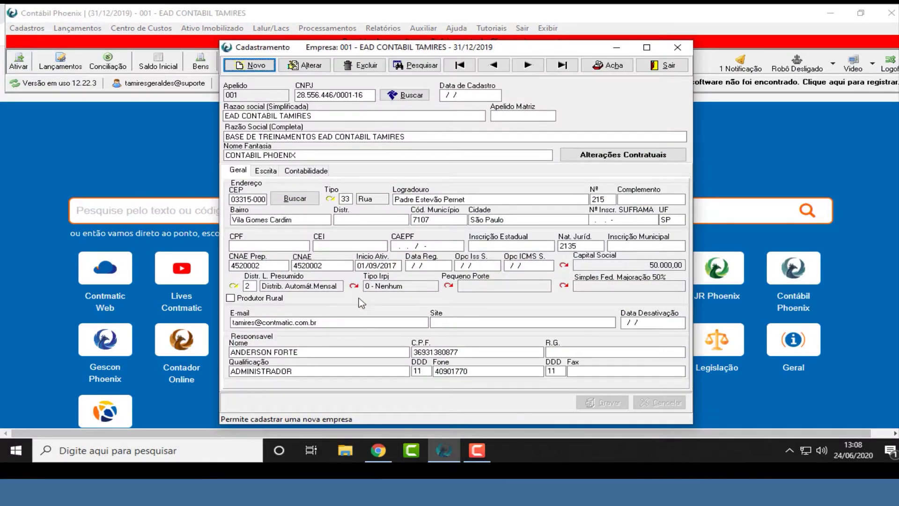
click(305, 171)
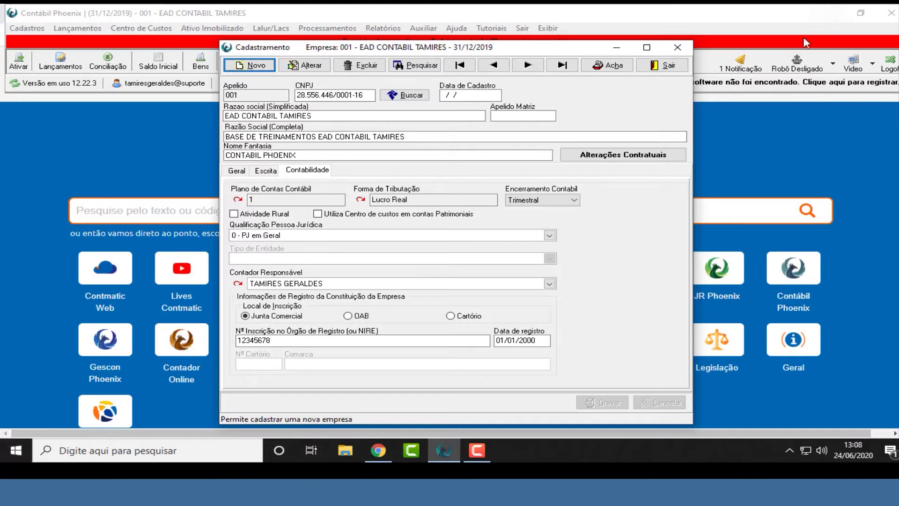
click(676, 68)
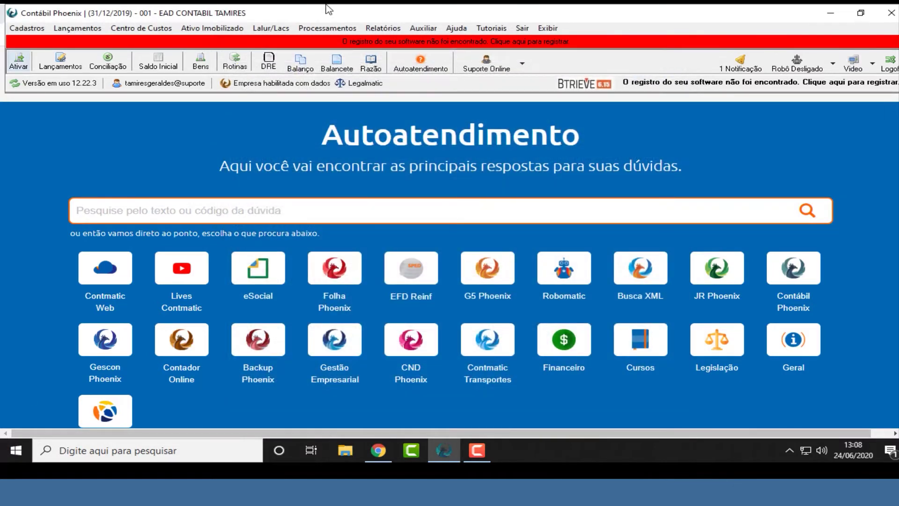
Start a new LALUR/LACS Parte A history with code 5 and the description "Despesas Indedutiveis"
click(271, 27)
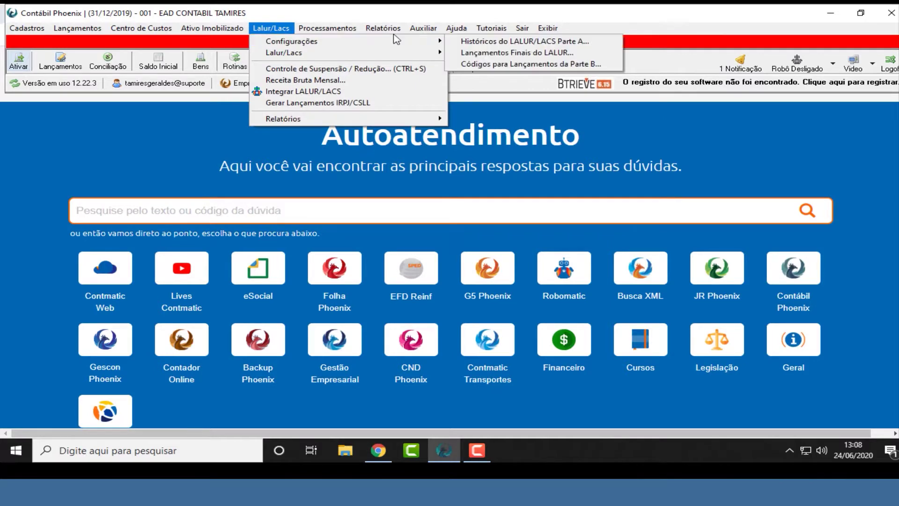
mouse_move(272, 28)
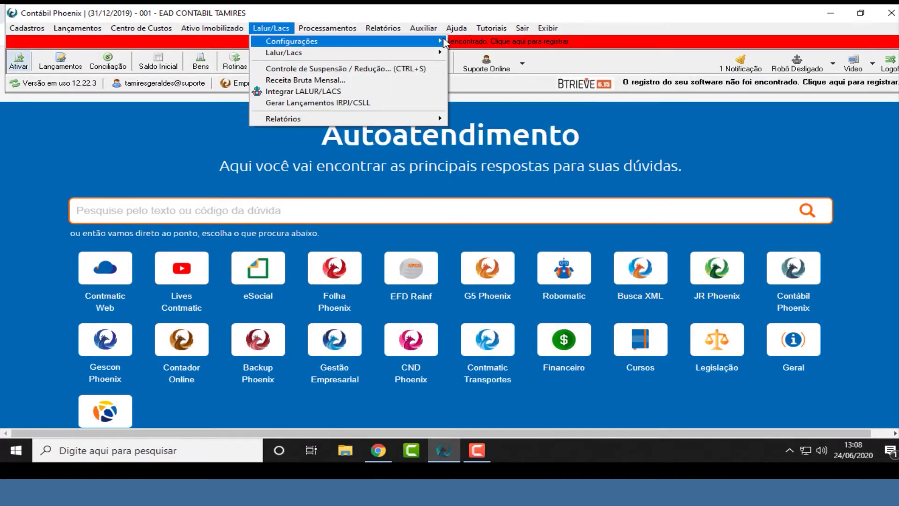
mouse_move(446, 43)
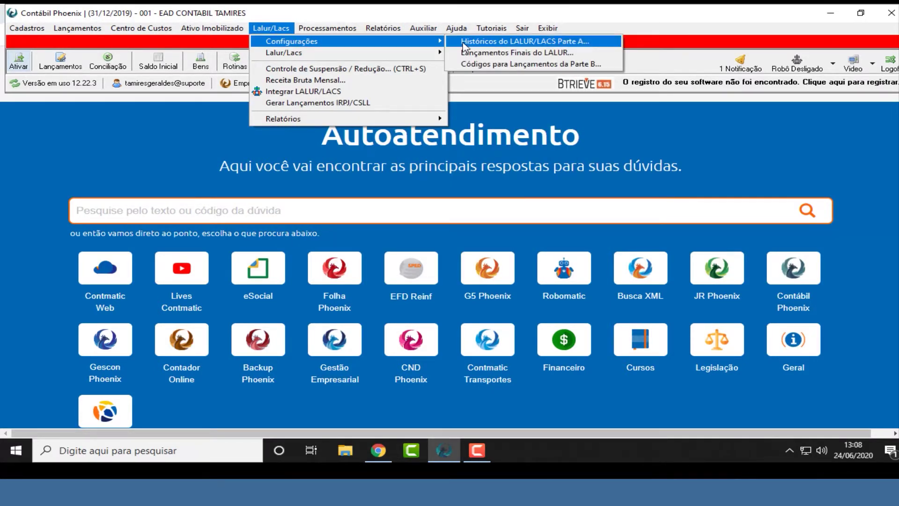
click(464, 42)
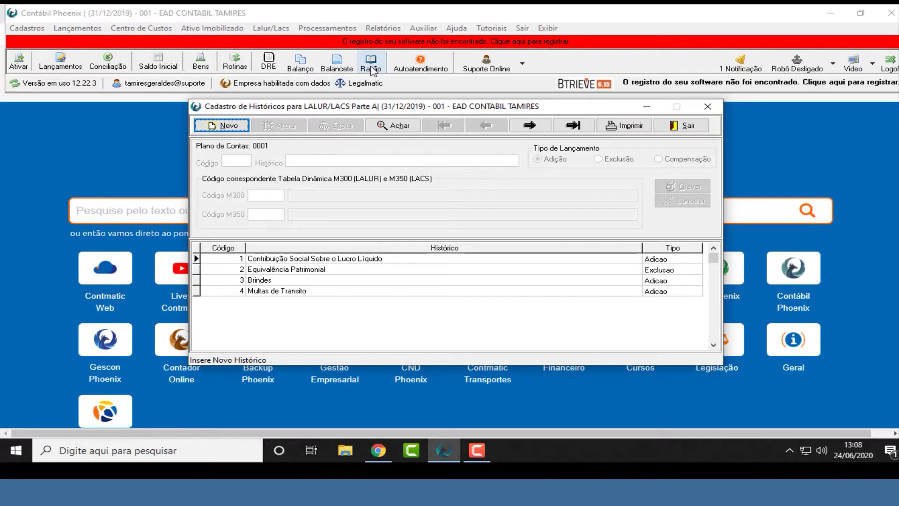
key(alt+n)
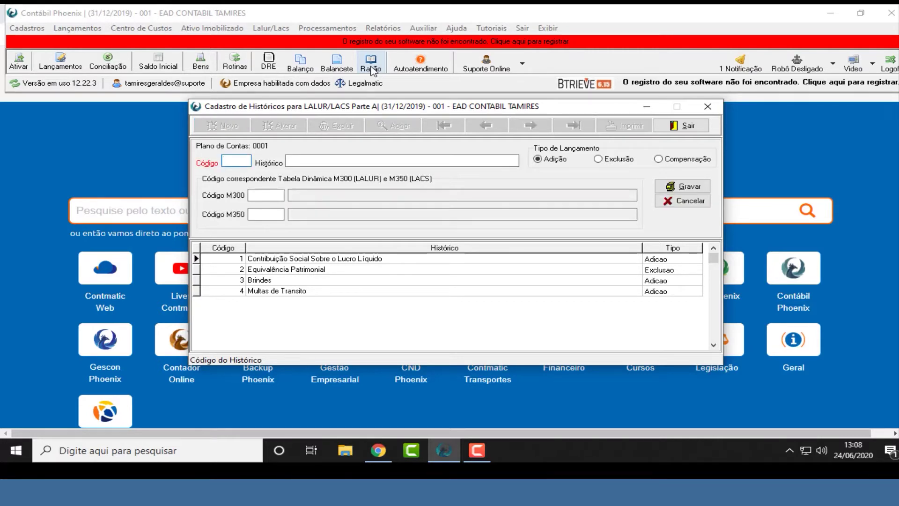
text(5)
key(Return)
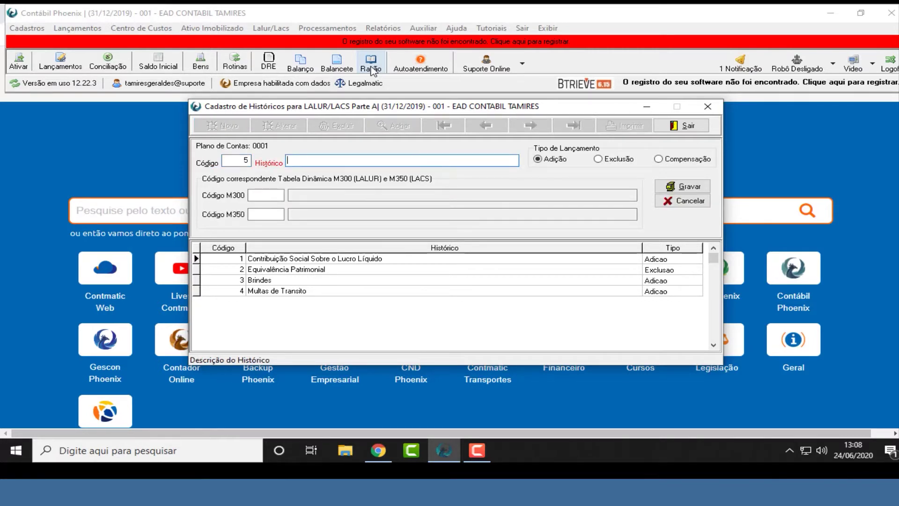
text(Despesas Indedutiveis)
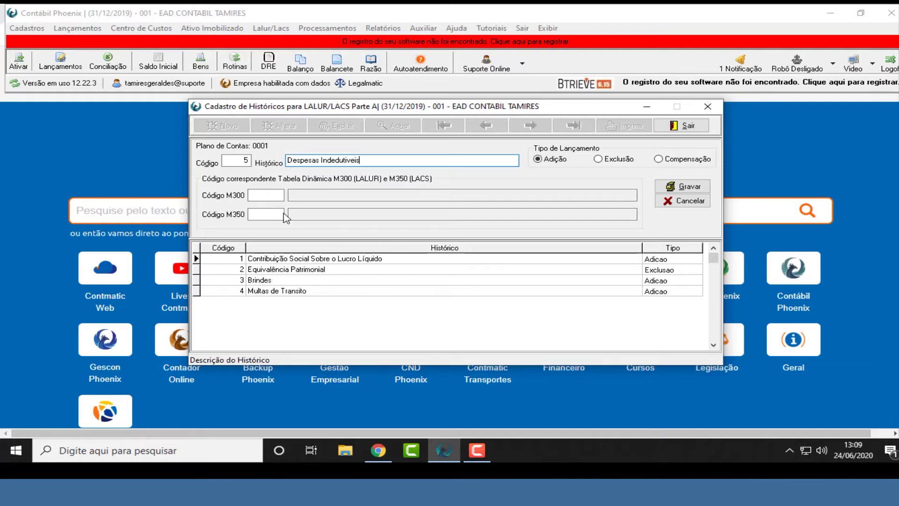
Assign code 92 (Outras adições - indicador de relacionamento 1, 2 ou 3) to both M300 and M350, and save the history
key(Tab)
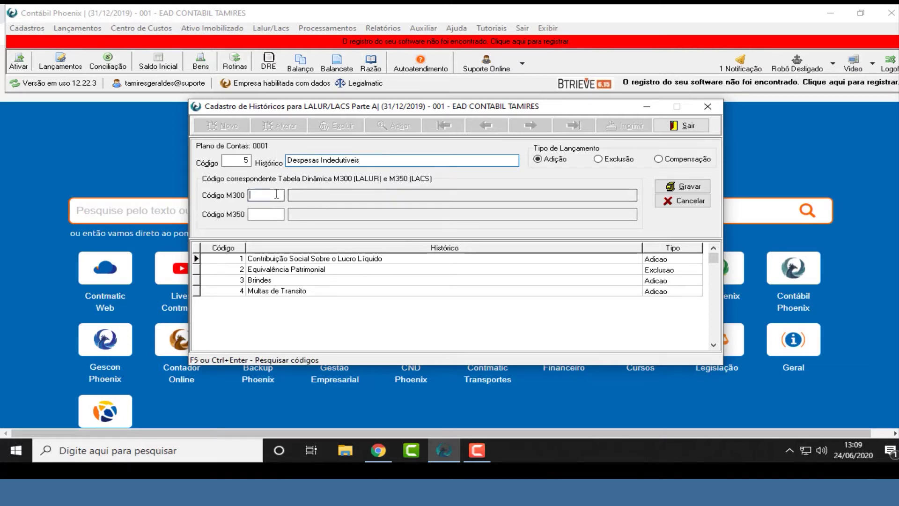
key(F5)
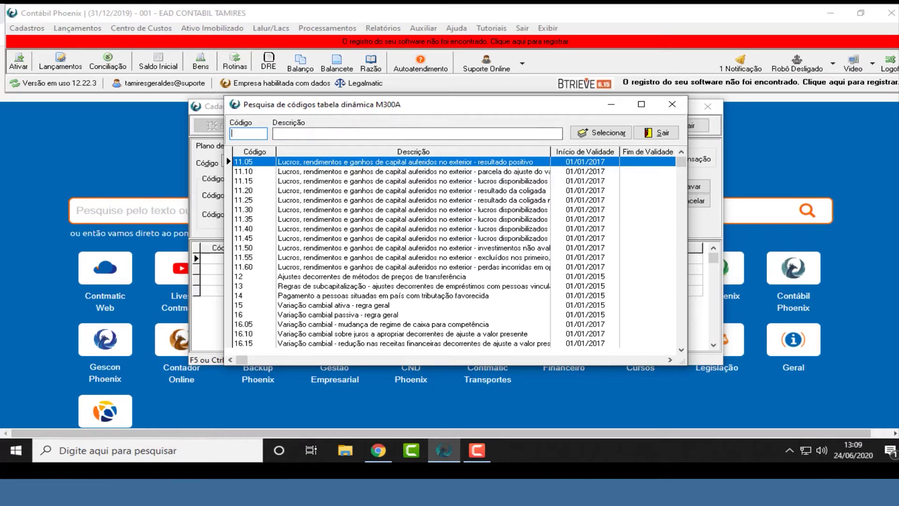
text(92)
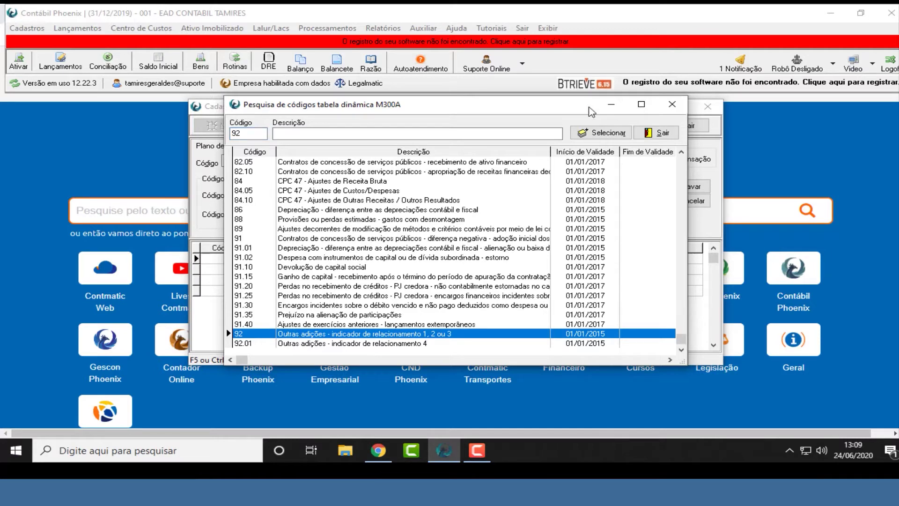
click(586, 136)
text(92)
key(Tab)
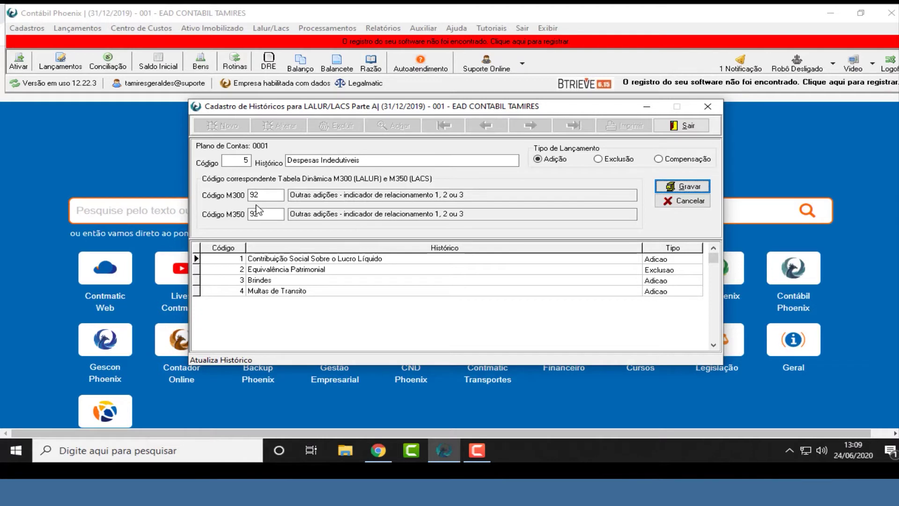
click(679, 187)
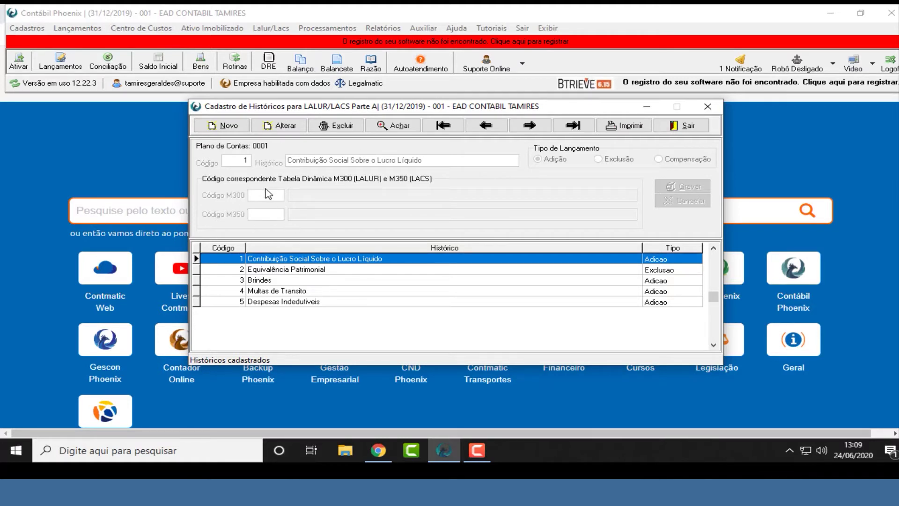
Review the M300 and M350 codes of the registered Parte A histories and close the history registration
click(309, 270)
click(283, 280)
click(281, 291)
click(283, 302)
key(Up)
key(Up)
key(Up)
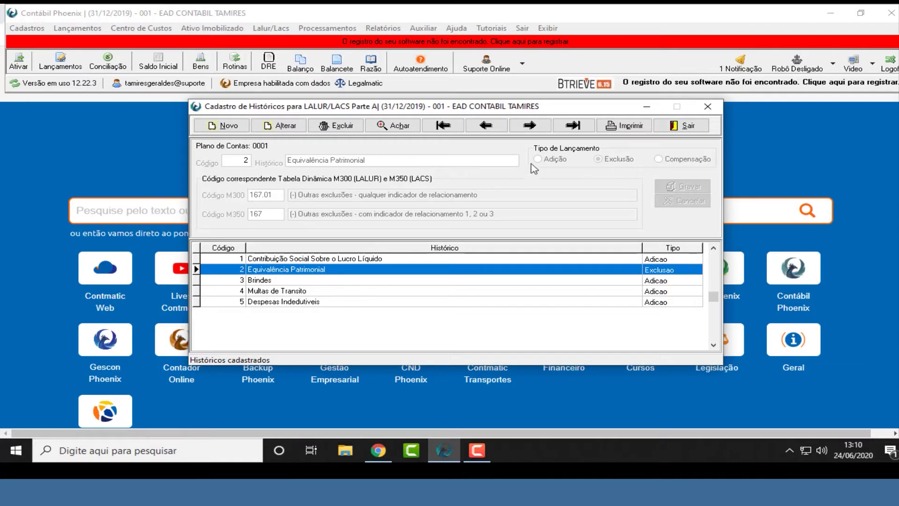
click(692, 127)
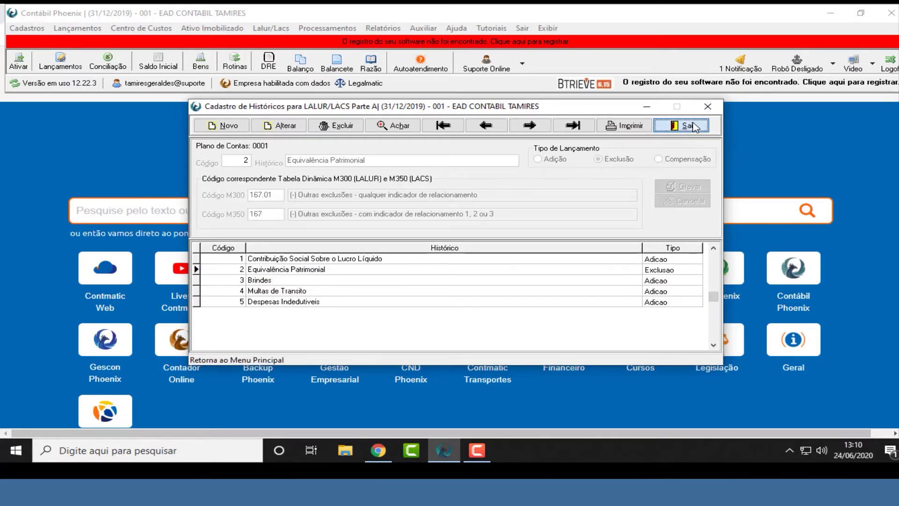
Review the Lucro Real provision and complementary accounts in the Lançamentos Finais do LALUR configuration and save them
click(285, 28)
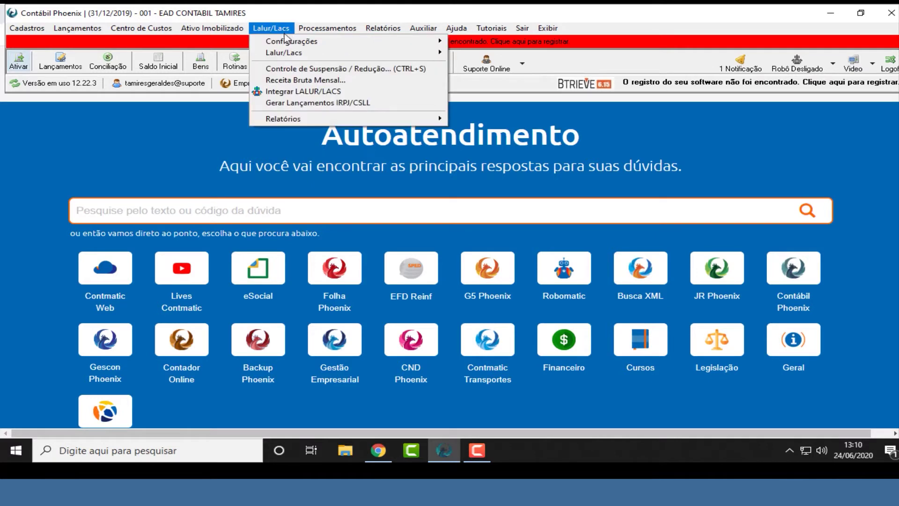
mouse_move(422, 41)
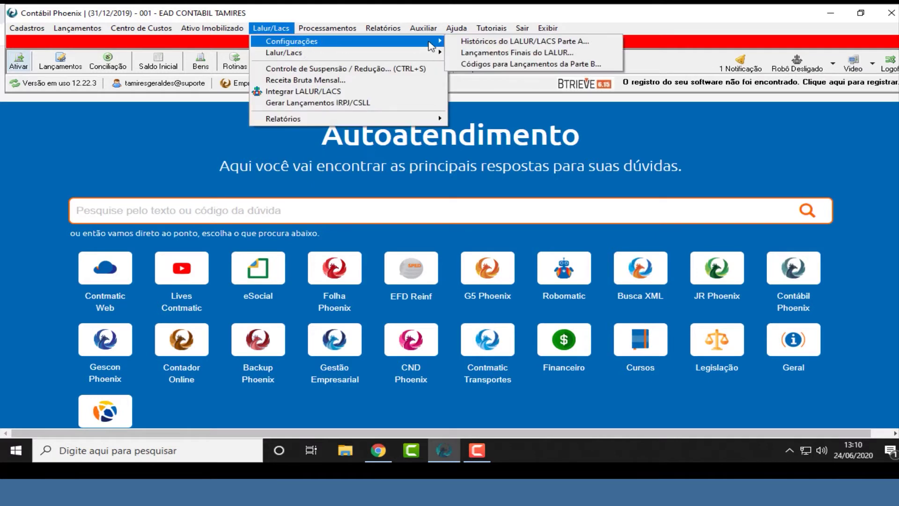
click(500, 53)
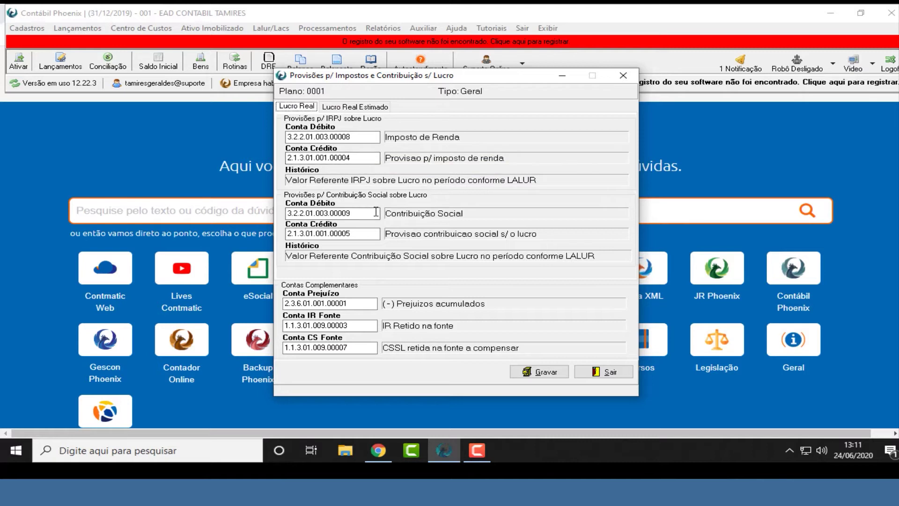
click(372, 234)
click(366, 303)
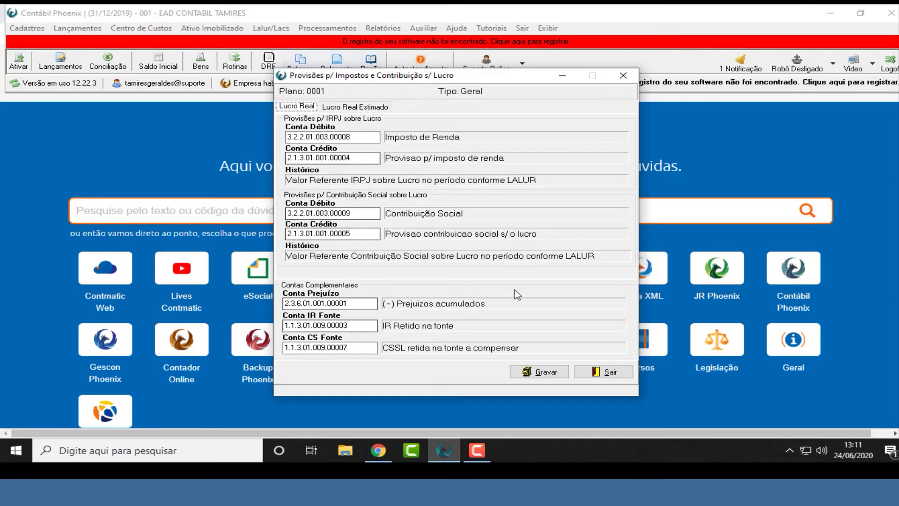
click(552, 372)
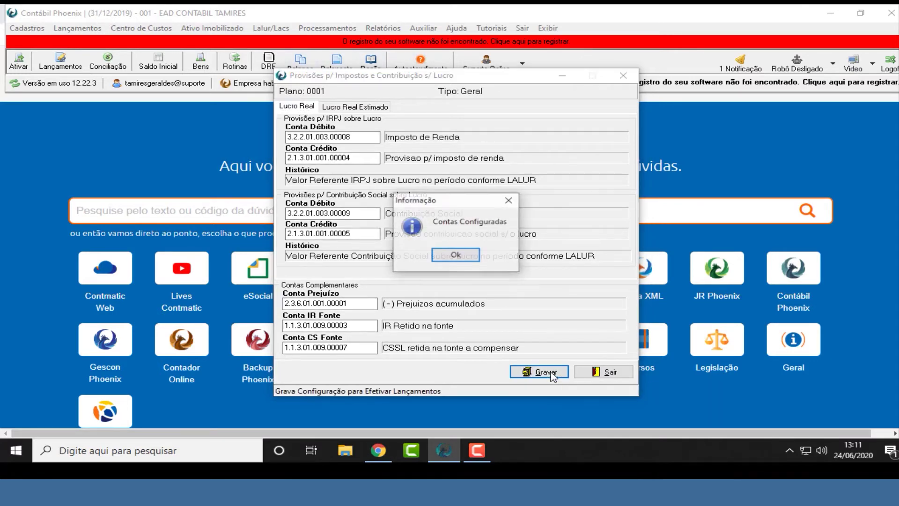
click(468, 255)
Copy the debit account number of the Contribuição Social provision from the Lançamentos Finais do LALUR configuration and close it
click(270, 28)
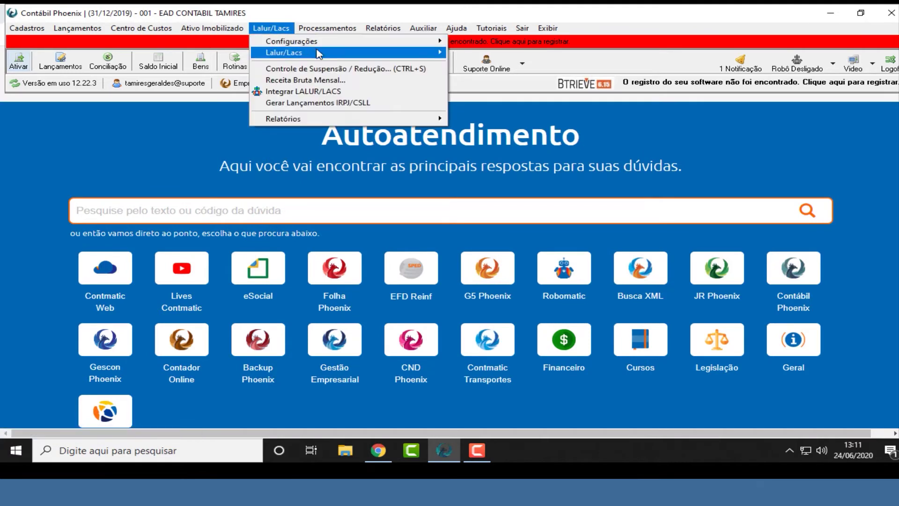
mouse_move(299, 40)
click(503, 54)
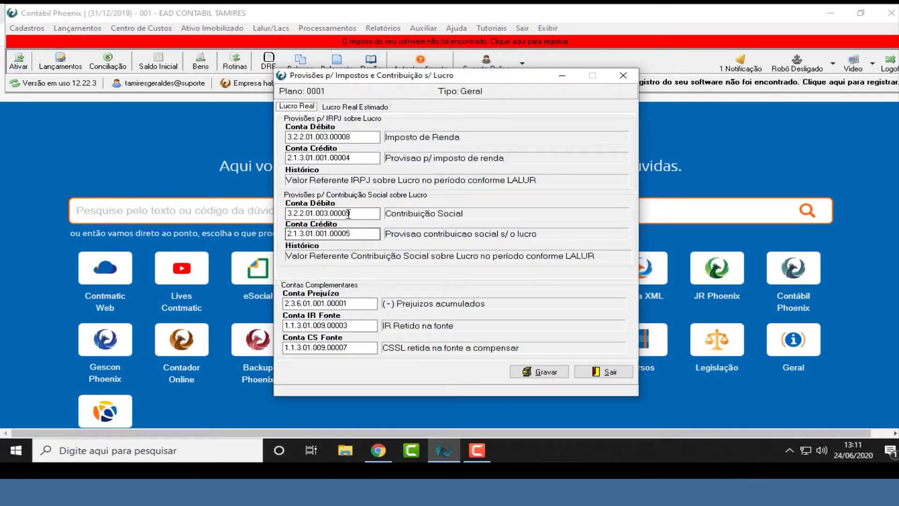
drag(351, 213, 283, 218)
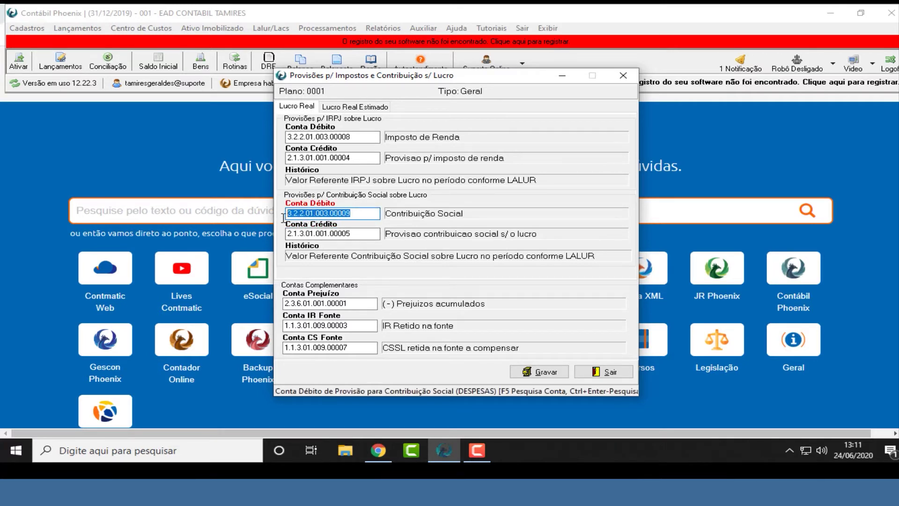
right_click(344, 213)
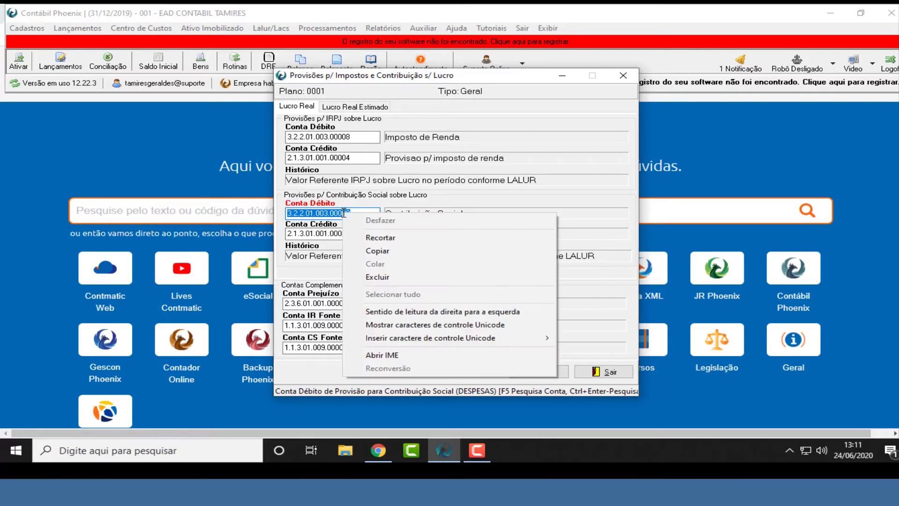
click(374, 252)
click(614, 372)
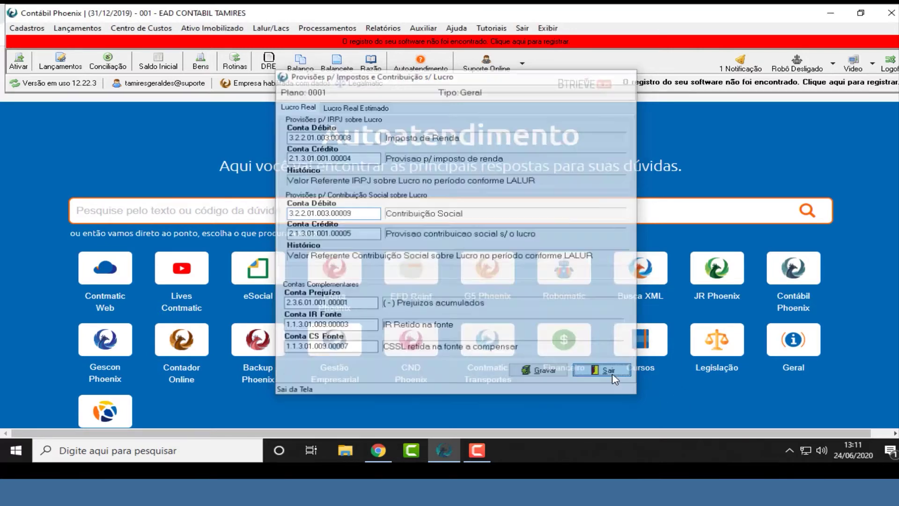
Search the chart of accounts by Conta for the copied number 3.2.2.01.003.00009 and select that account
click(28, 28)
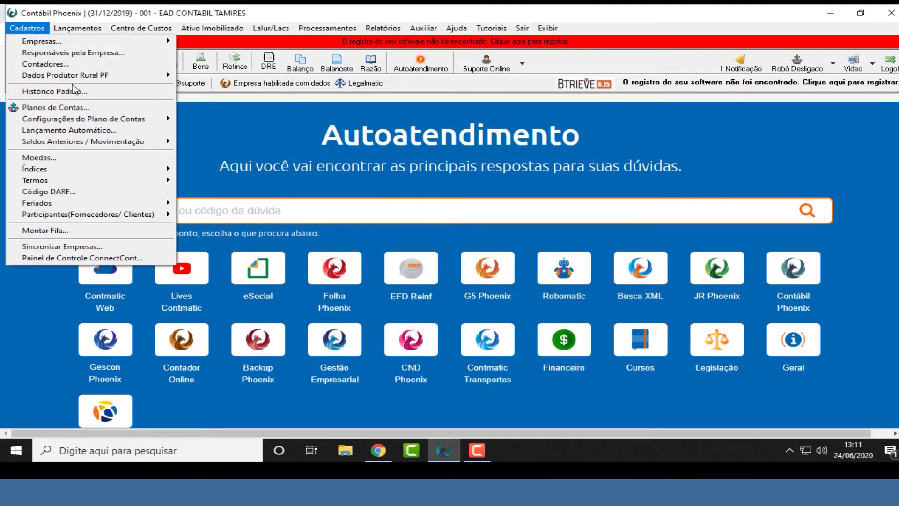
click(85, 106)
click(398, 57)
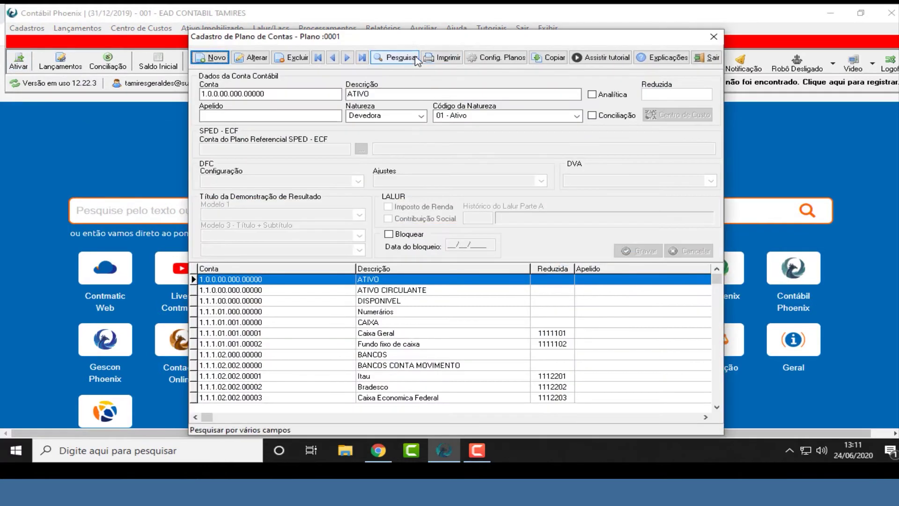
click(377, 169)
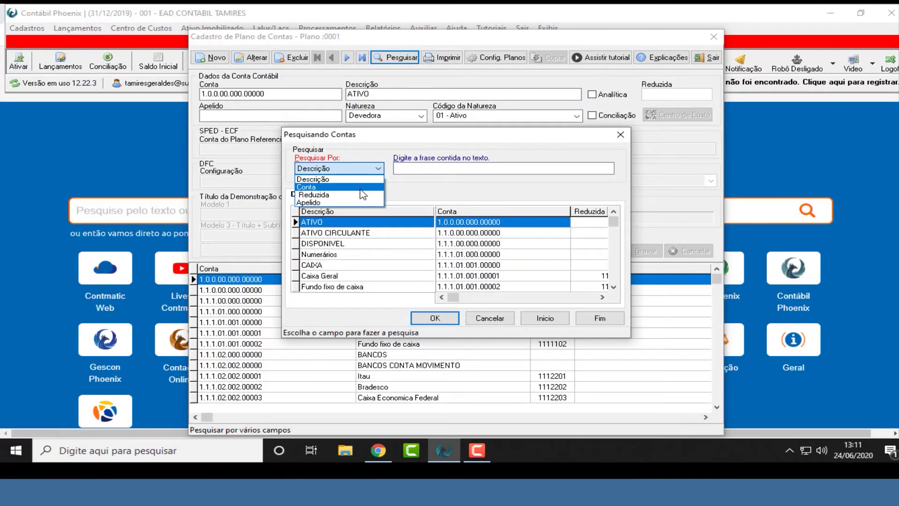
click(328, 187)
right_click(402, 168)
click(438, 221)
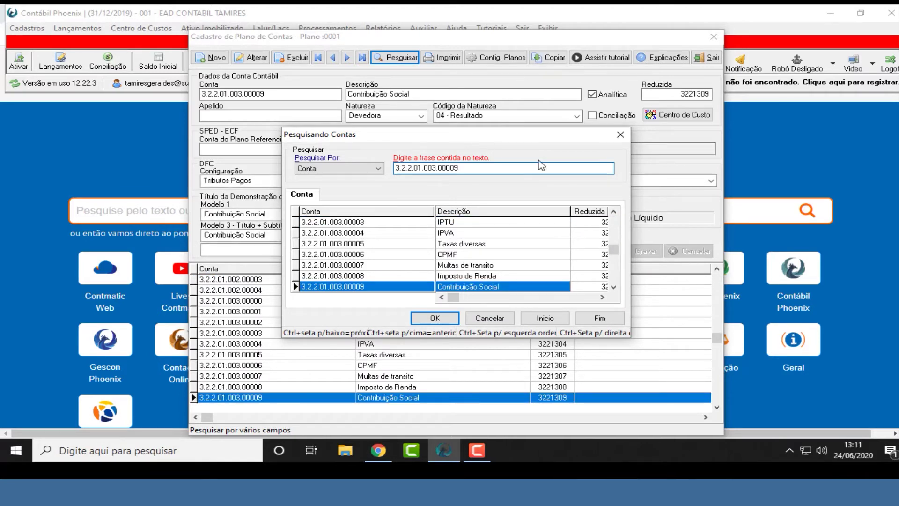
click(437, 319)
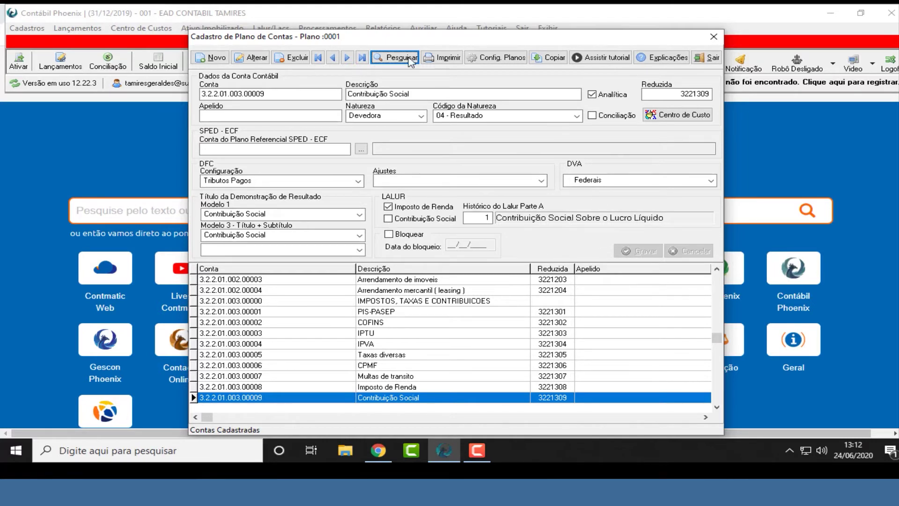
Assign LALUR Parte A history 1, Contribuição Social Sobre o Lucro Líquido, to the Contribuição Social account and save the account
click(264, 56)
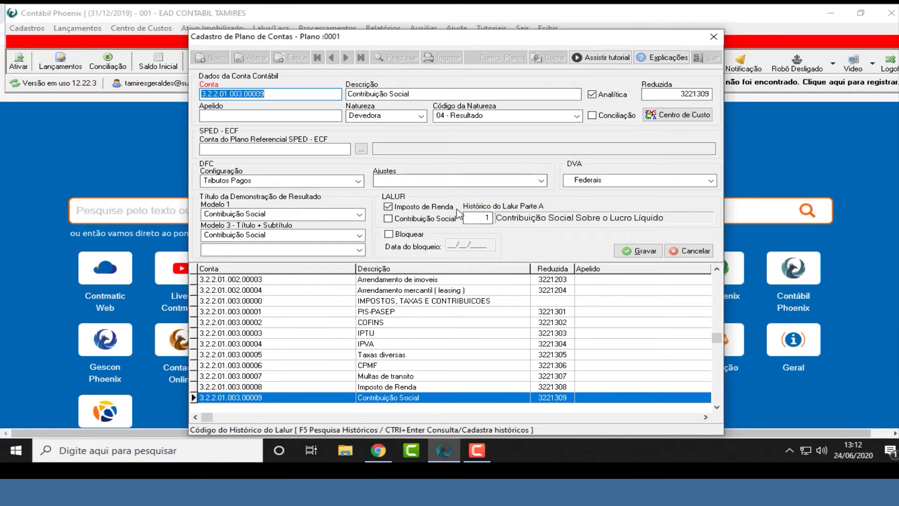
click(482, 219)
key(F5)
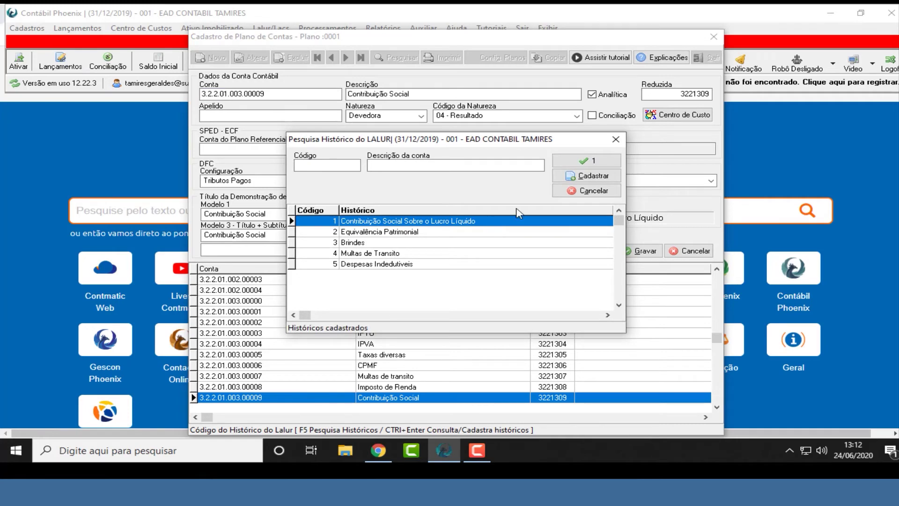
click(586, 161)
click(639, 250)
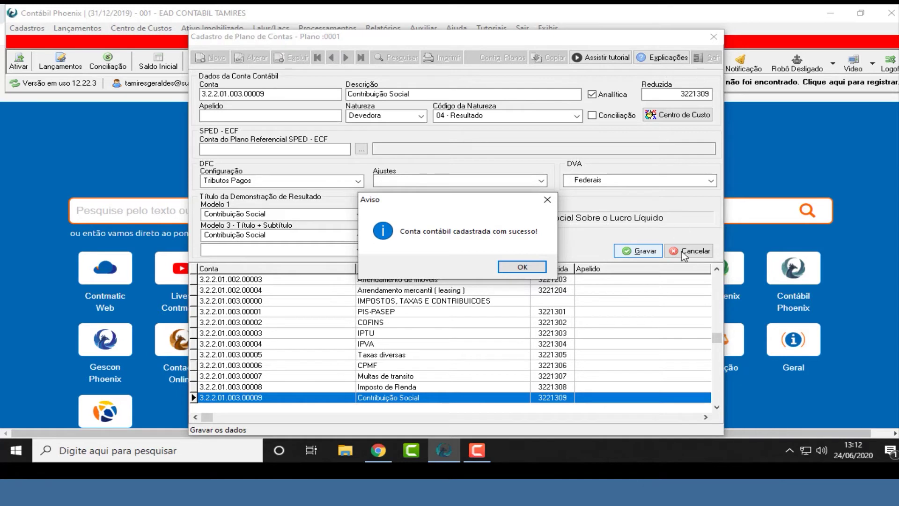
click(521, 266)
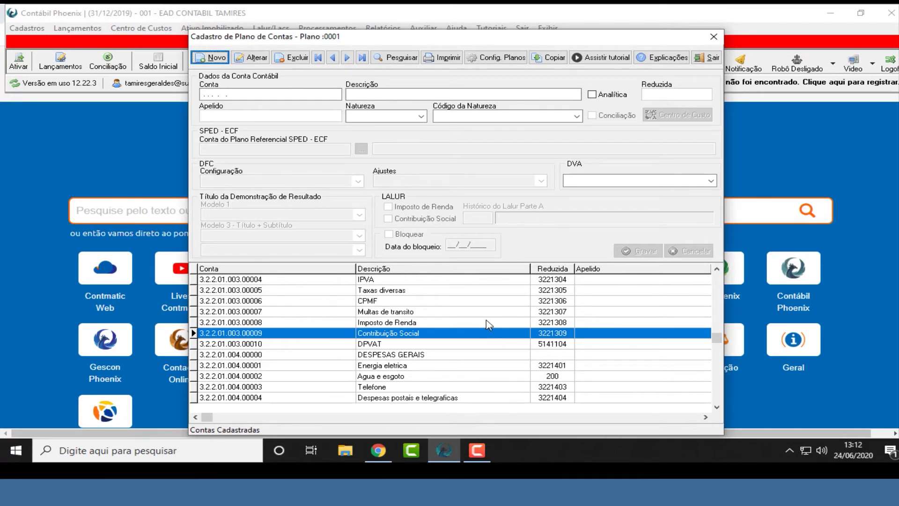
Review the LALUR settings of the Multas de transito and Brindes accounts and close the chart of accounts
click(382, 311)
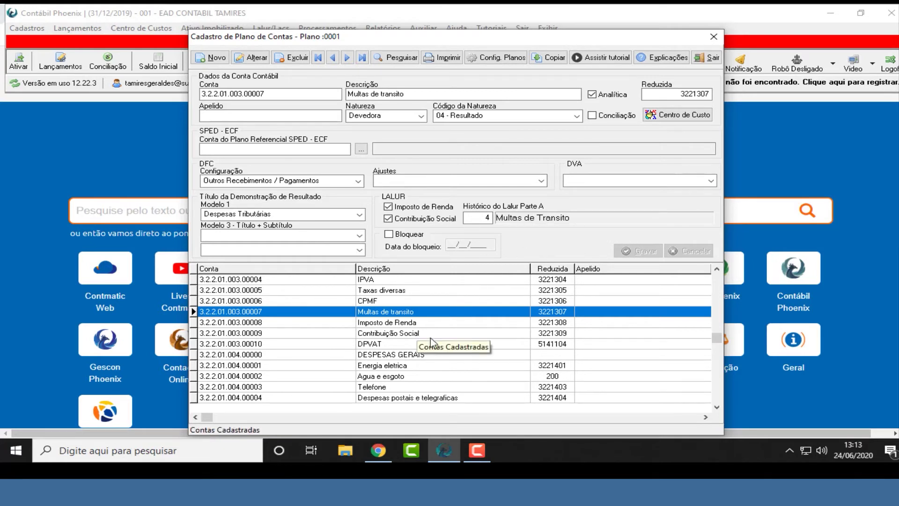
click(410, 386)
scroll(422, 401, down, 4)
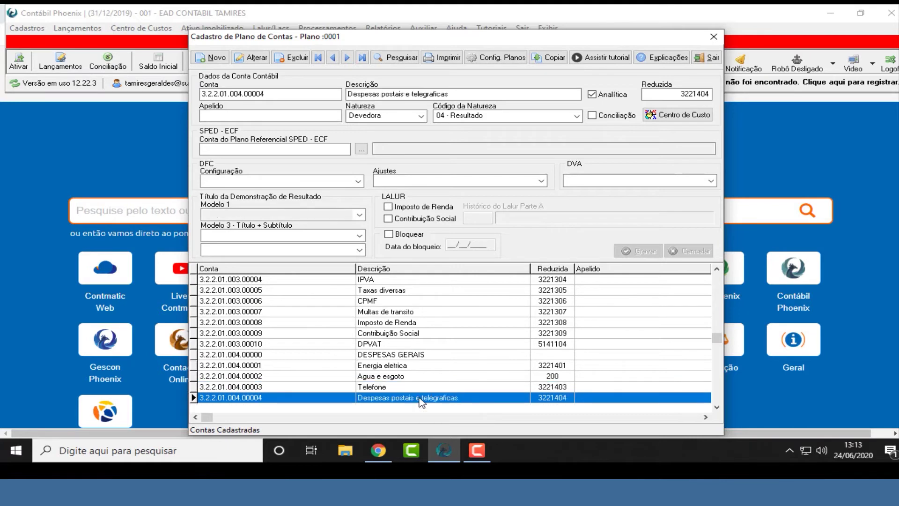
scroll(421, 401, down, 6)
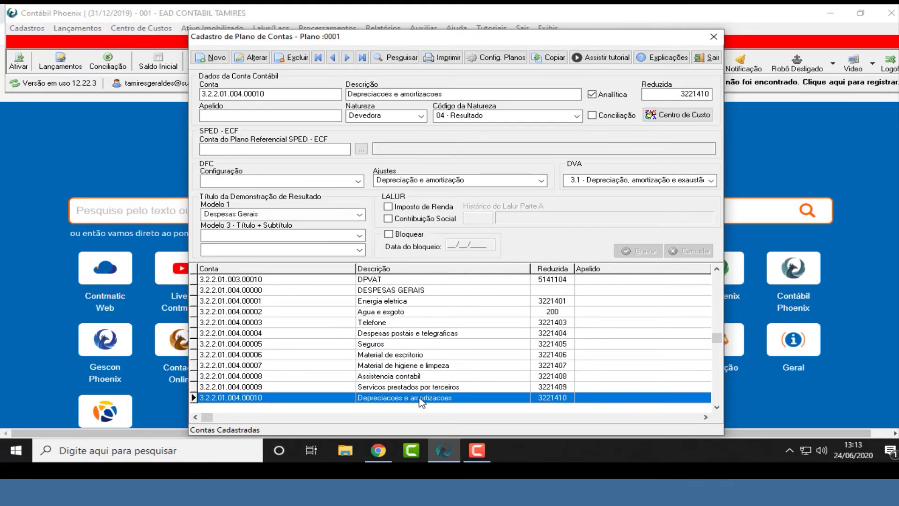
scroll(422, 402, down, 4)
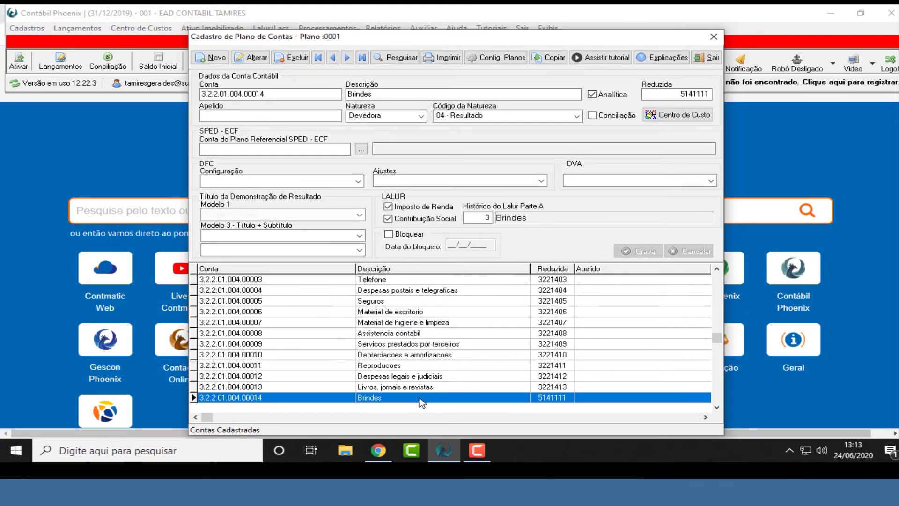
scroll(422, 402, up, 4)
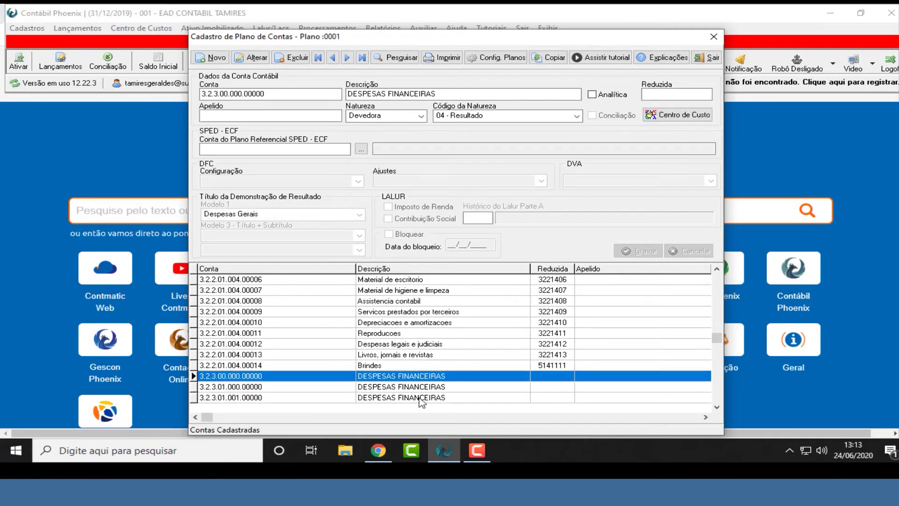
scroll(422, 402, down, 1)
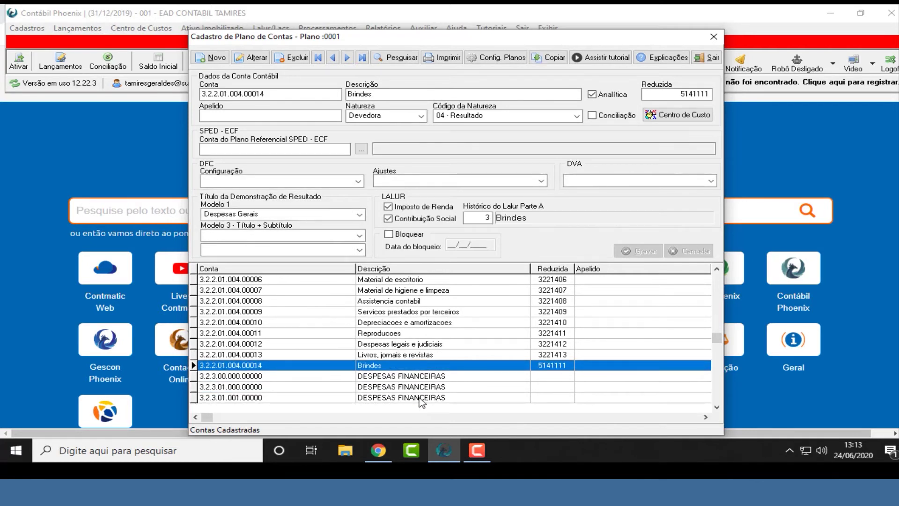
scroll(422, 402, up, 3)
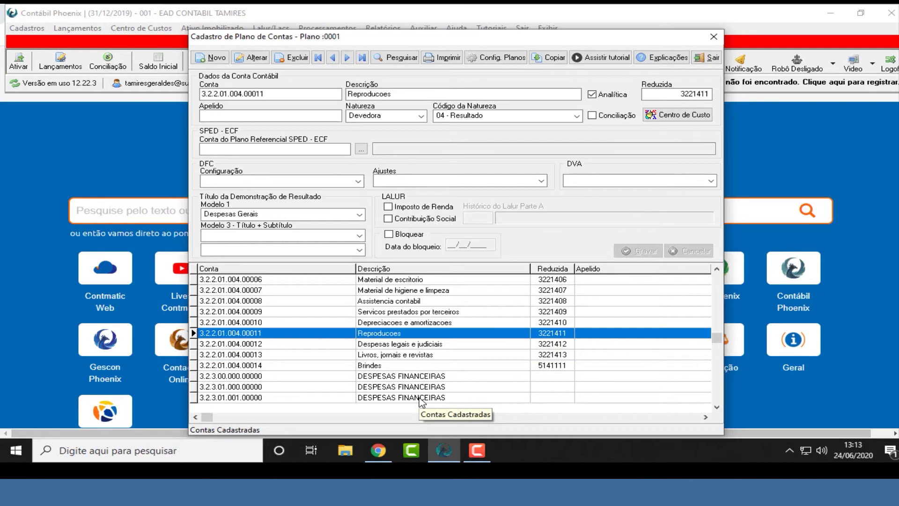
scroll(422, 402, up, 7)
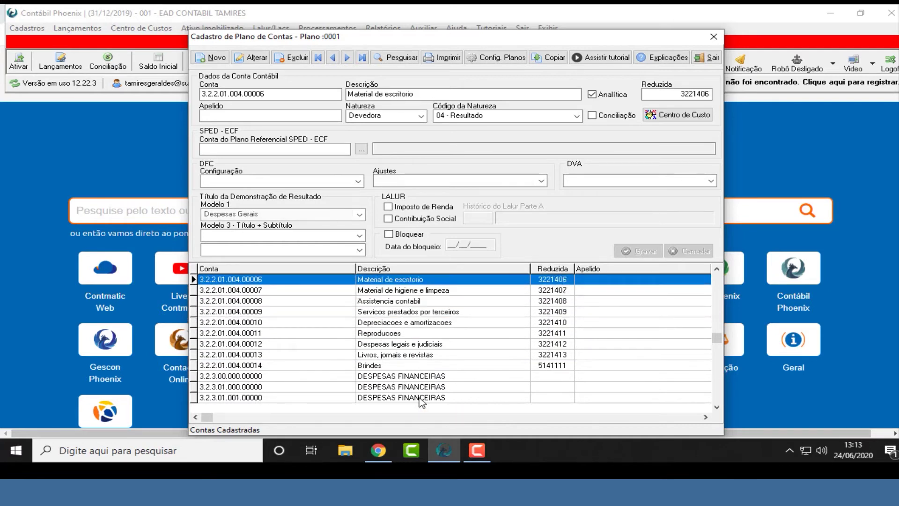
scroll(422, 402, up, 6)
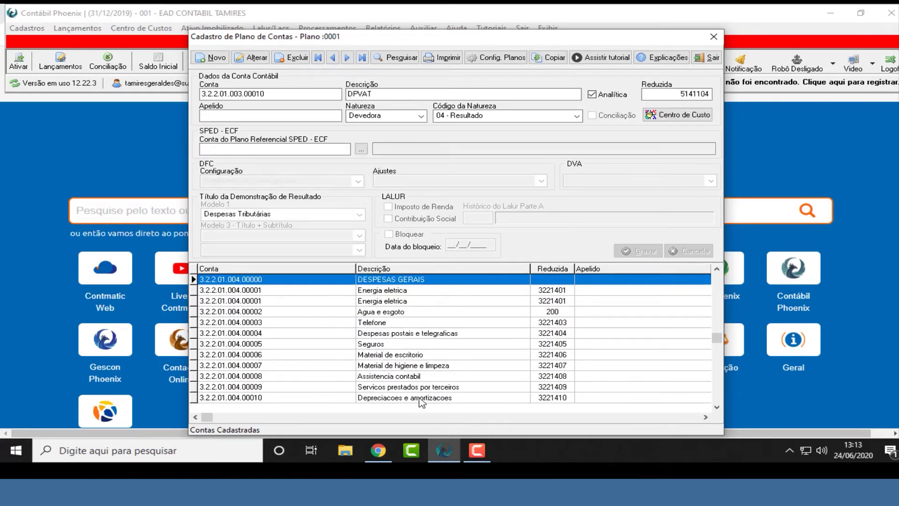
scroll(422, 402, up, 3)
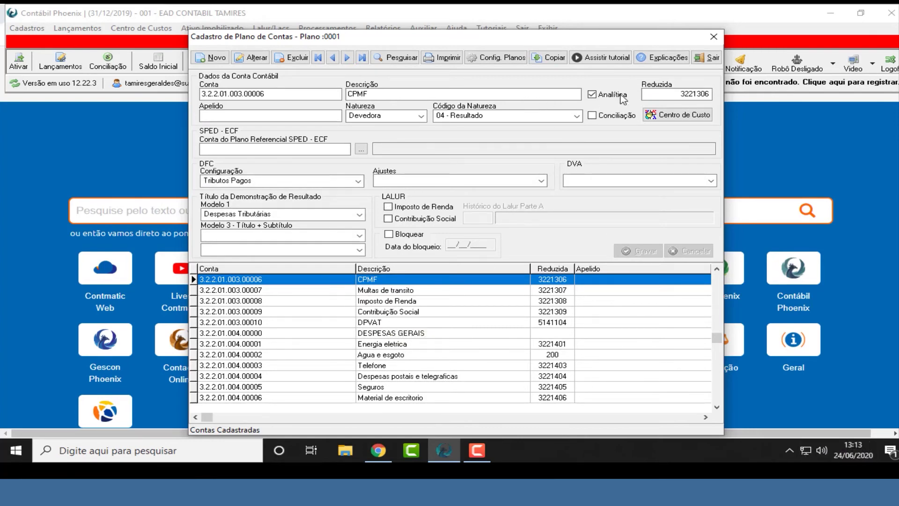
click(707, 58)
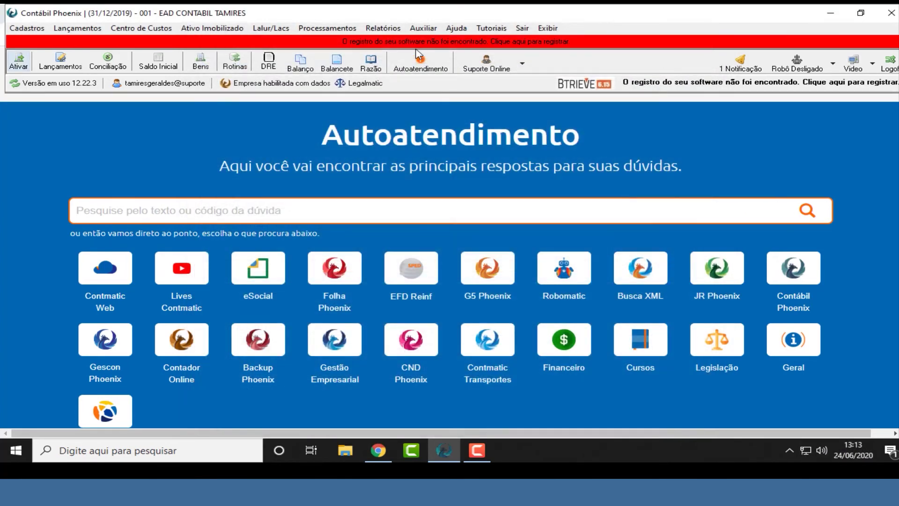
Open the Parte B entry codes registration and look over a blank new record and the registered IRPJ and BASE NEGATIVA codes
click(270, 27)
mouse_move(311, 42)
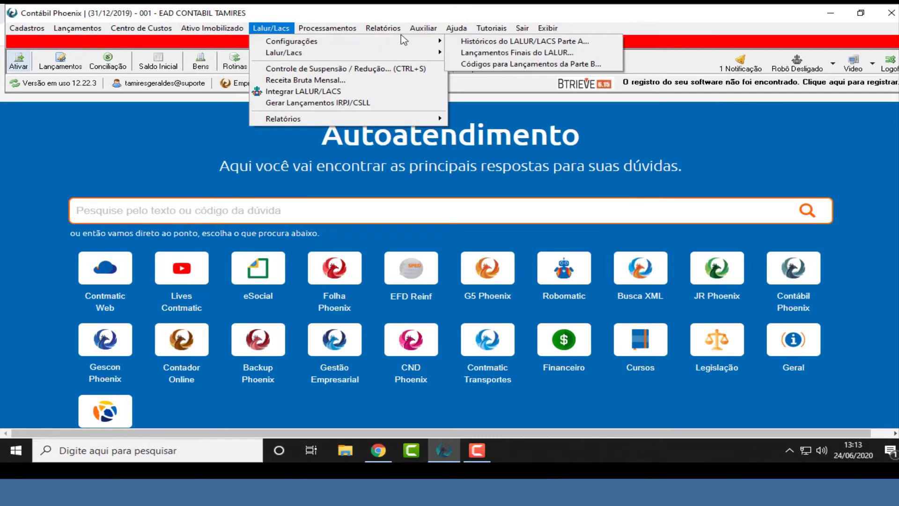
click(500, 65)
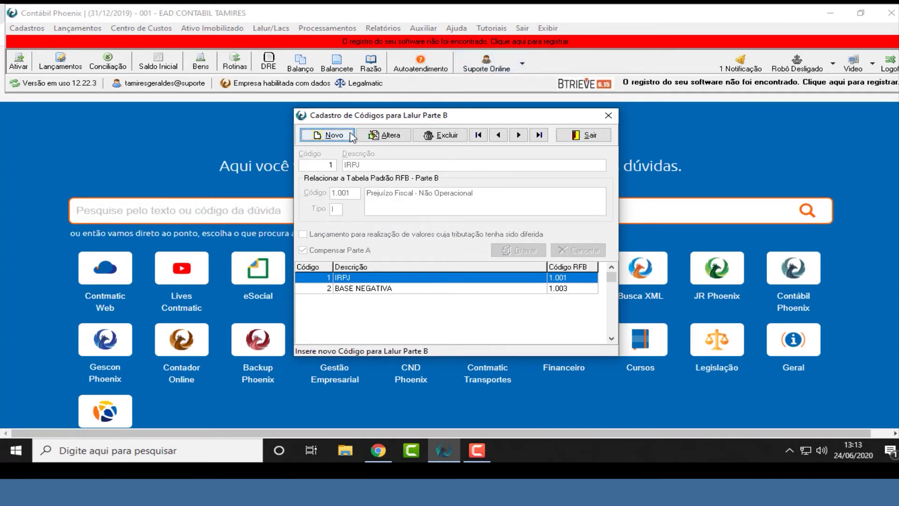
click(352, 138)
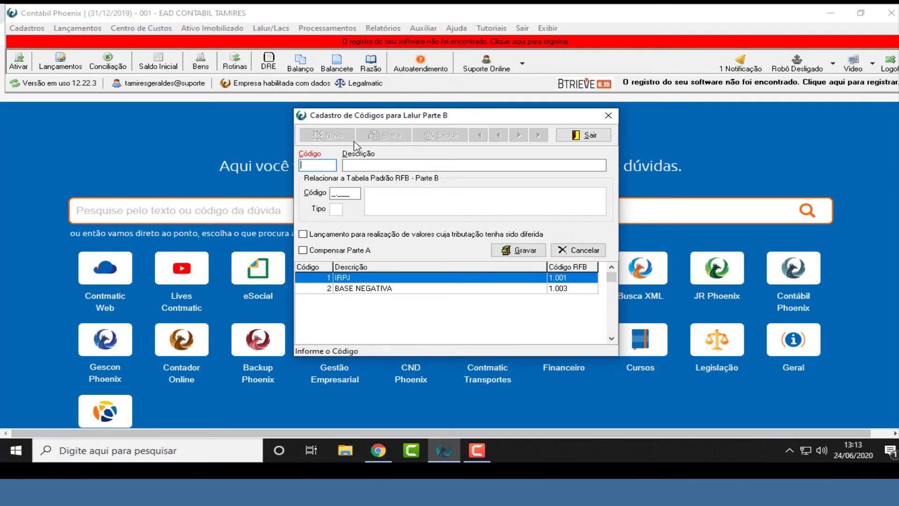
click(578, 250)
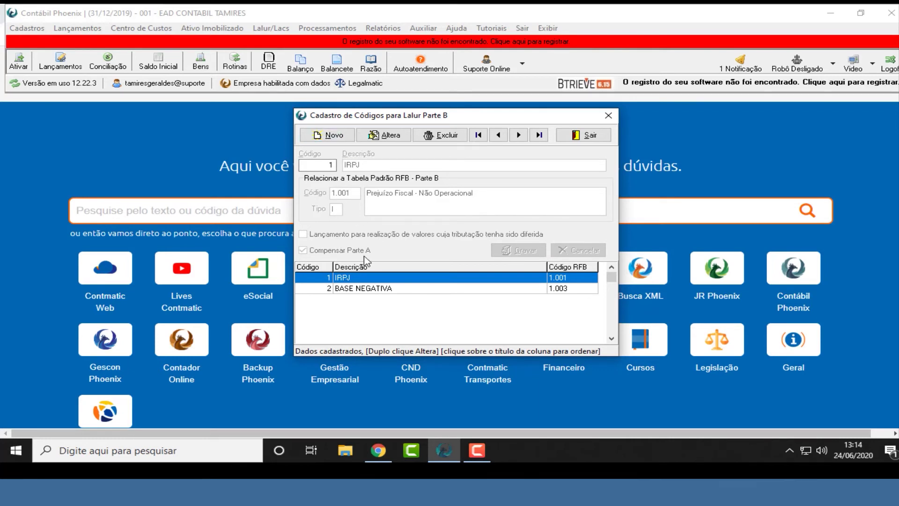
click(368, 288)
click(372, 277)
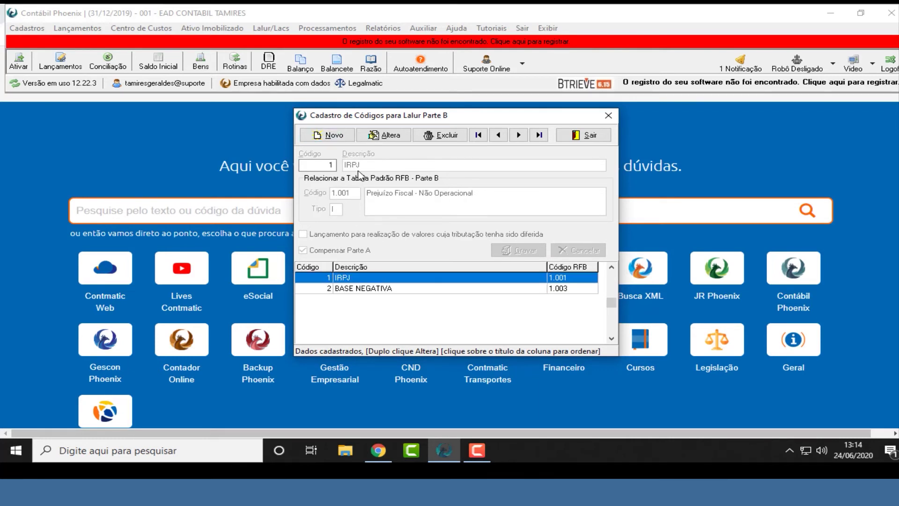
Open the IRPJ Parte B code for editing, look through the RFB standard table codes and save the record with code 1.001
click(406, 135)
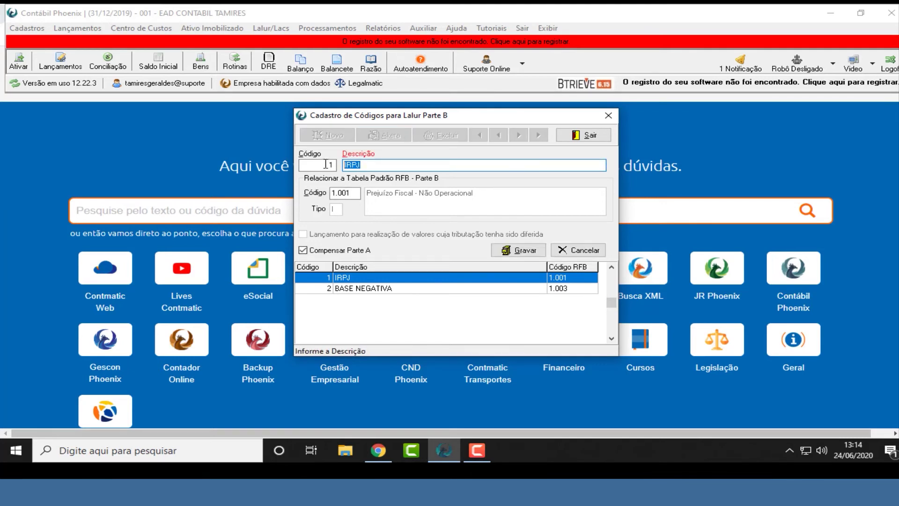
click(359, 193)
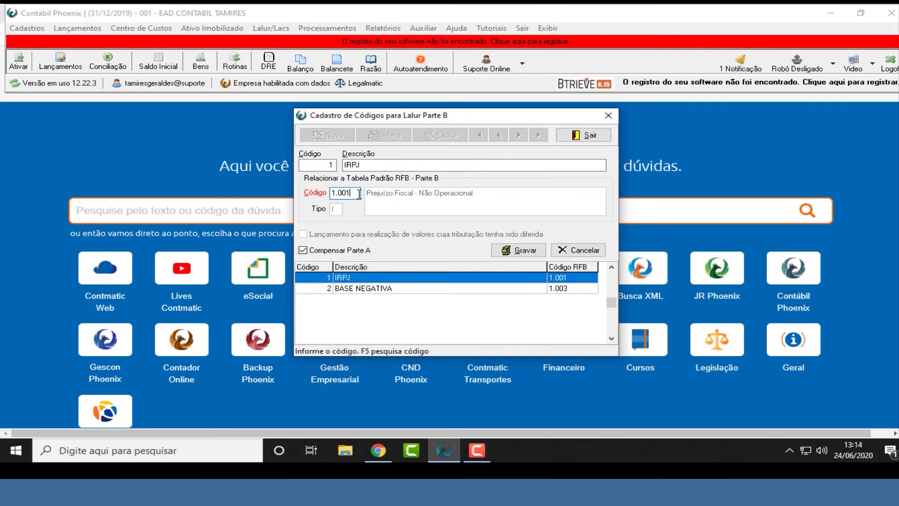
key(F5)
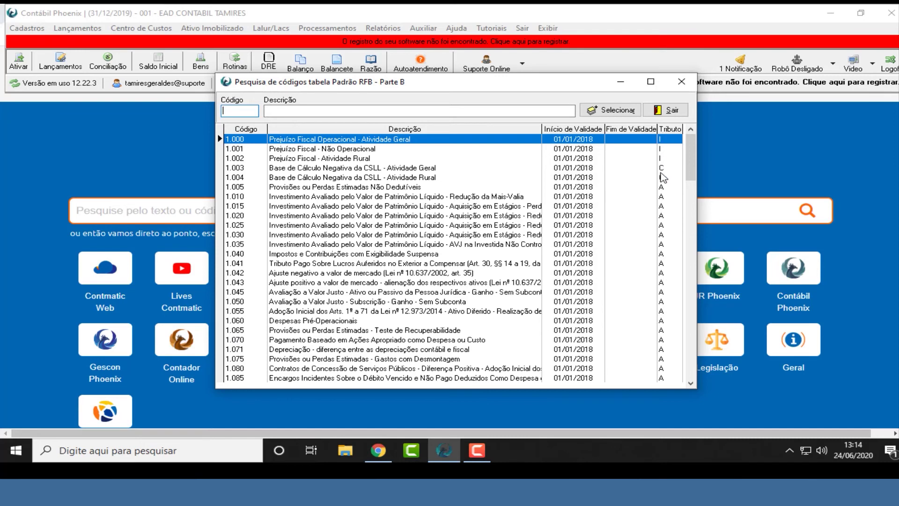
click(665, 110)
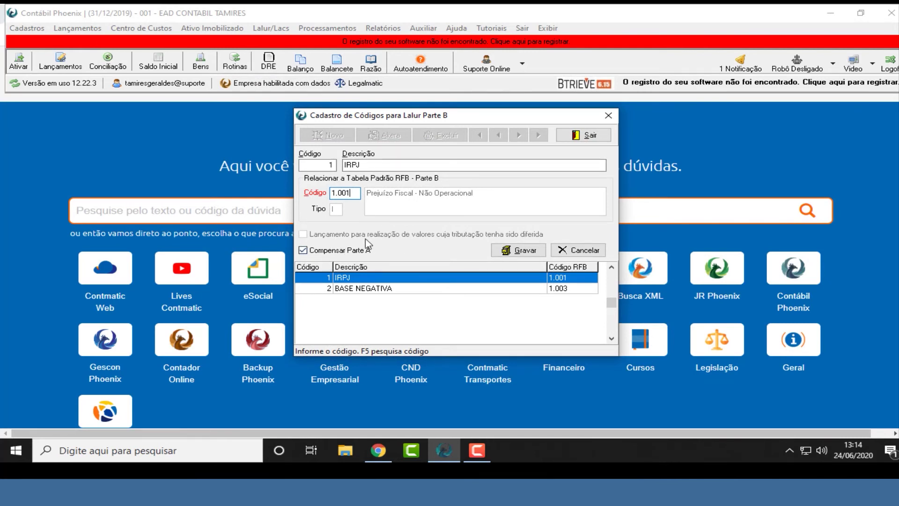
click(519, 251)
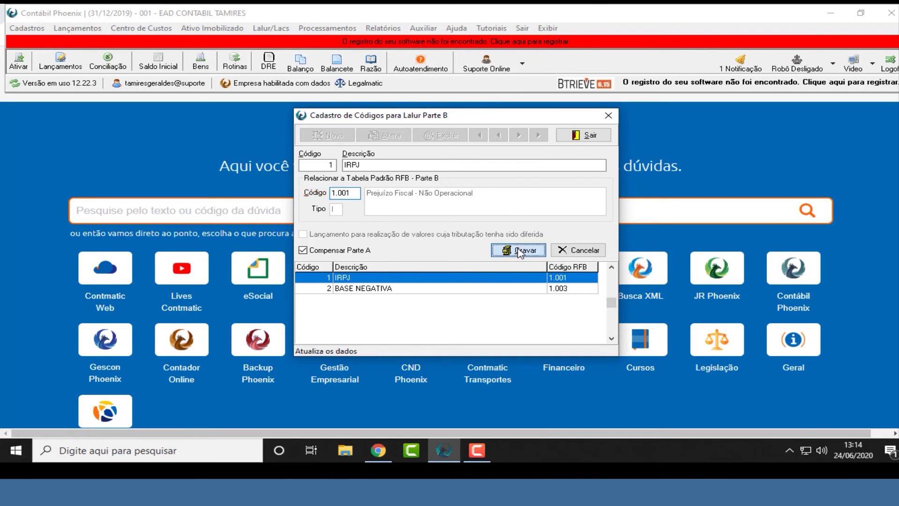
Review the RFB table code of the BASE NEGATIVA Parte B record, save it and close the registration
click(360, 289)
click(391, 136)
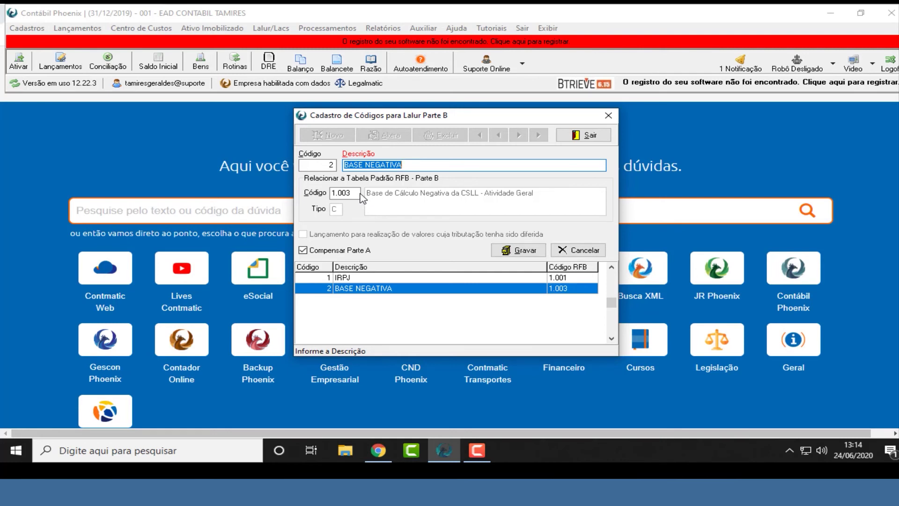
key(Tab)
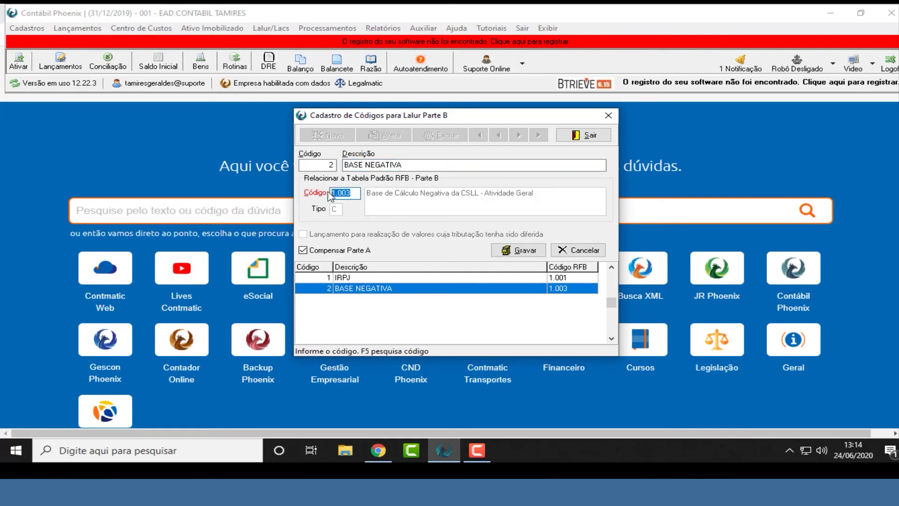
click(506, 251)
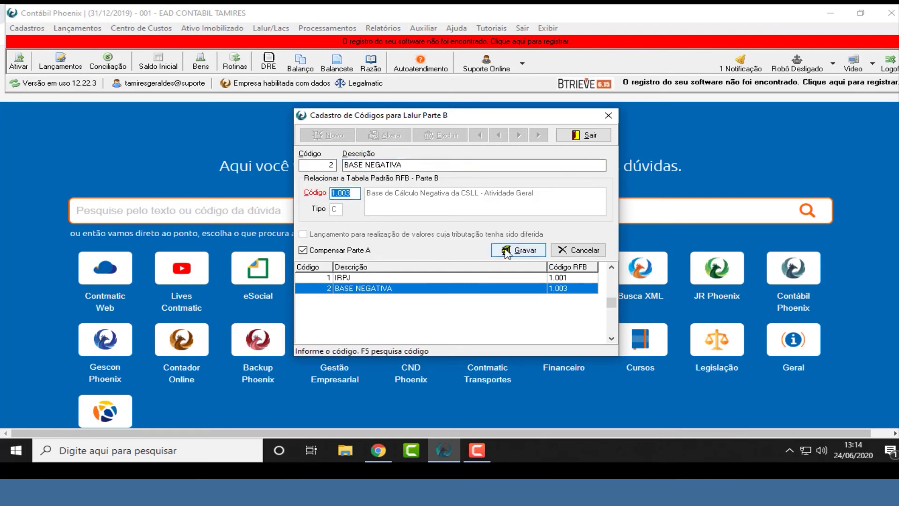
click(589, 136)
Record a new LALUR/LACS Parte A adjustment dated 31/01 with history 1, Contribuição Social Sobre o Lucro Líquido
click(281, 29)
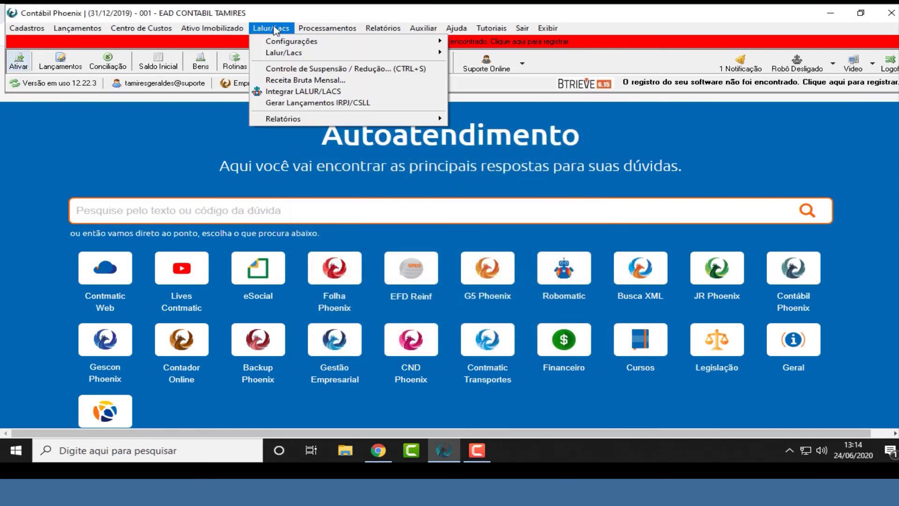
mouse_move(285, 43)
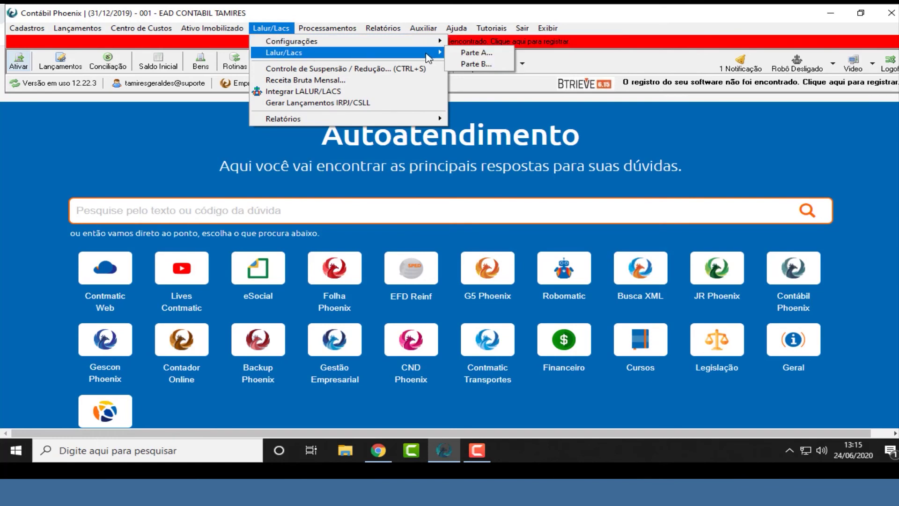
click(462, 54)
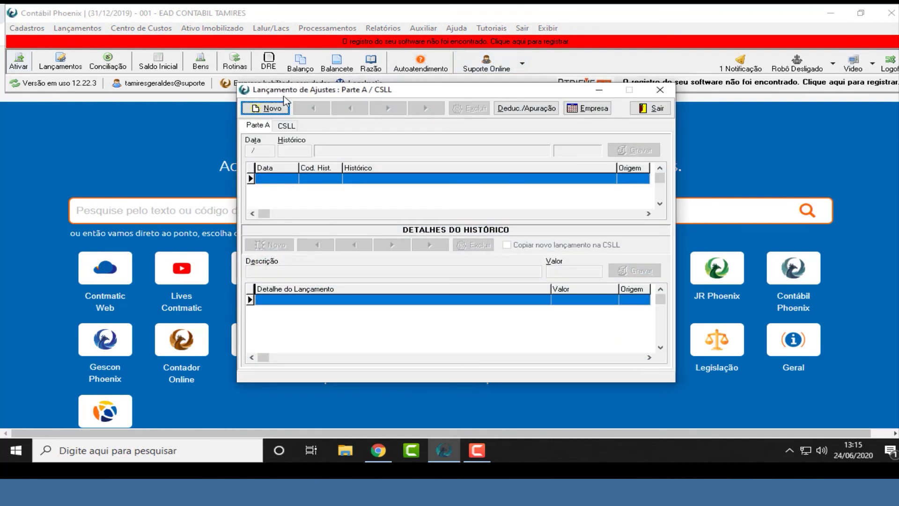
text(31)
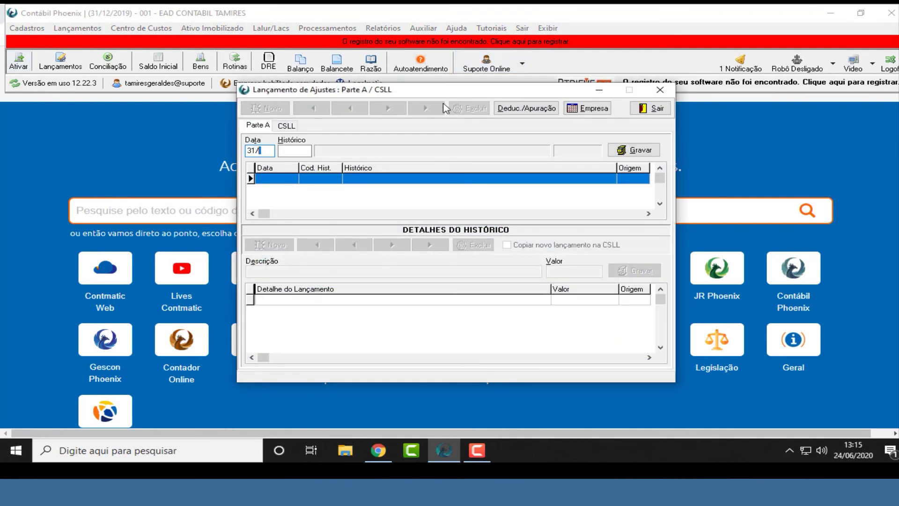
text(01)
text(1)
key(Tab)
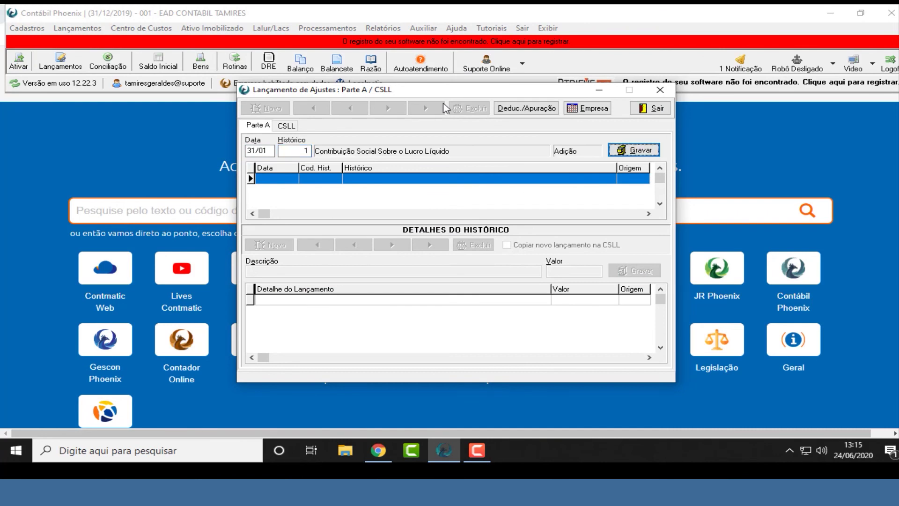
key(Return)
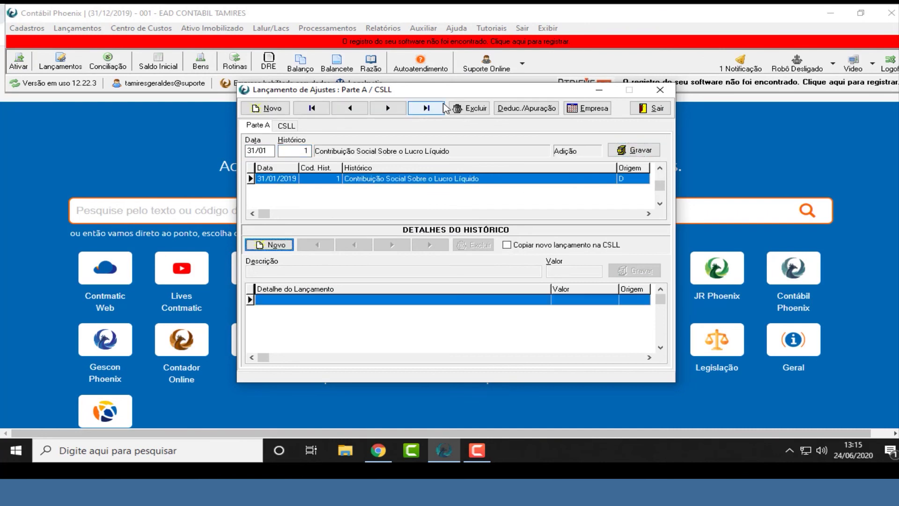
Add the detail "testeb csll" of 1.000,00 to the Parte A adjustment, copying the entry to CSLL, then save and close the adjustments
click(273, 246)
click(507, 245)
click(388, 271)
text(testeb csll)
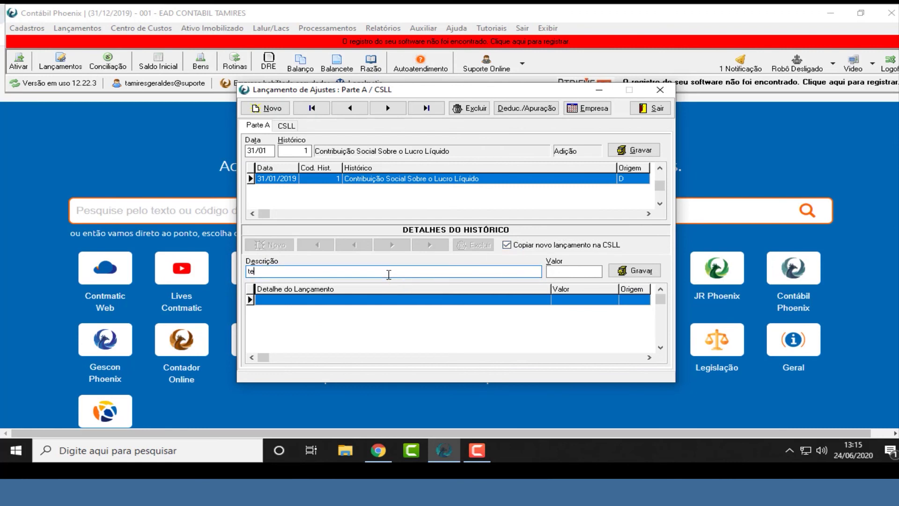
click(578, 270)
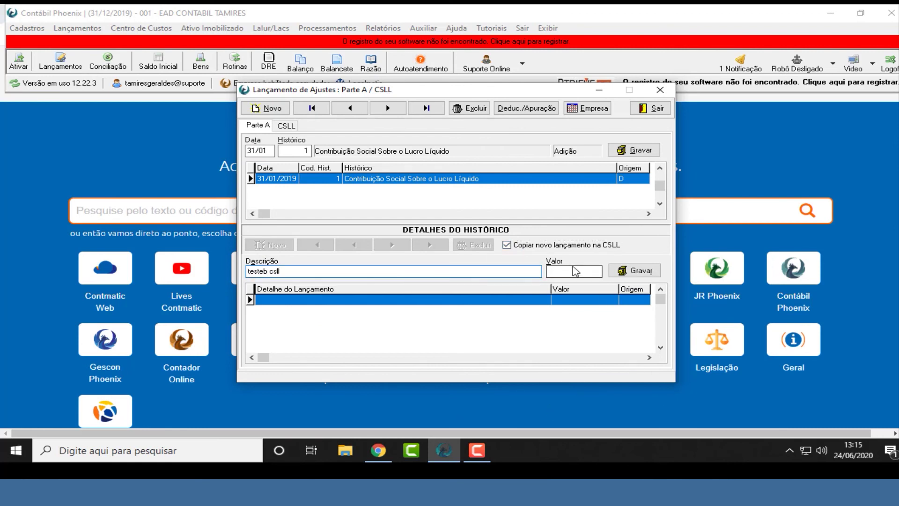
text(1.000)
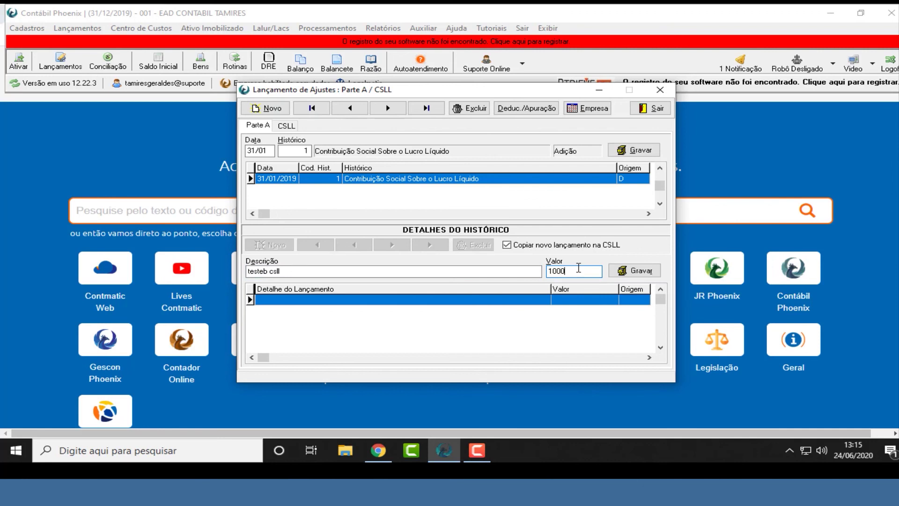
key(Tab)
key(Return)
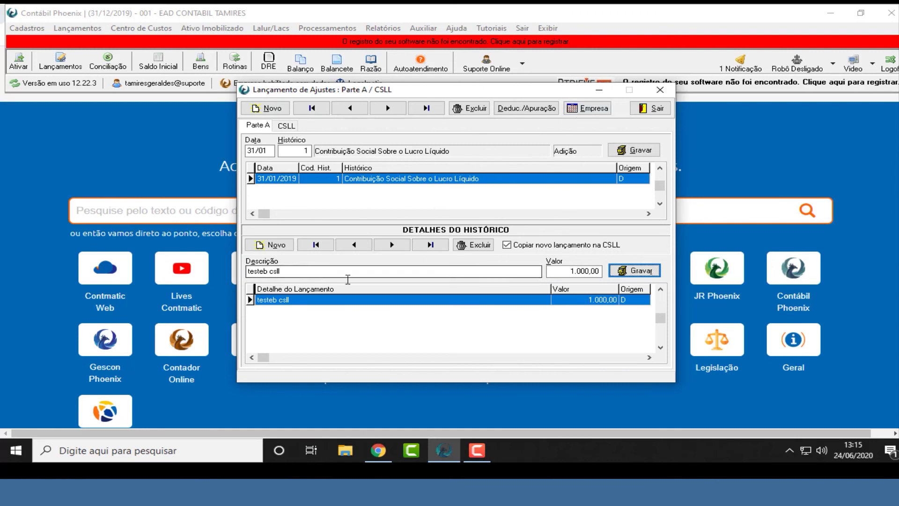
click(656, 108)
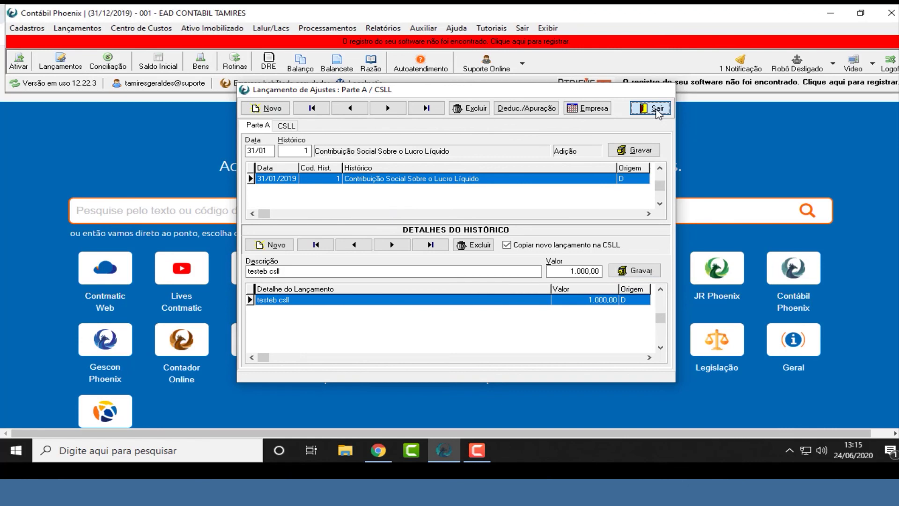